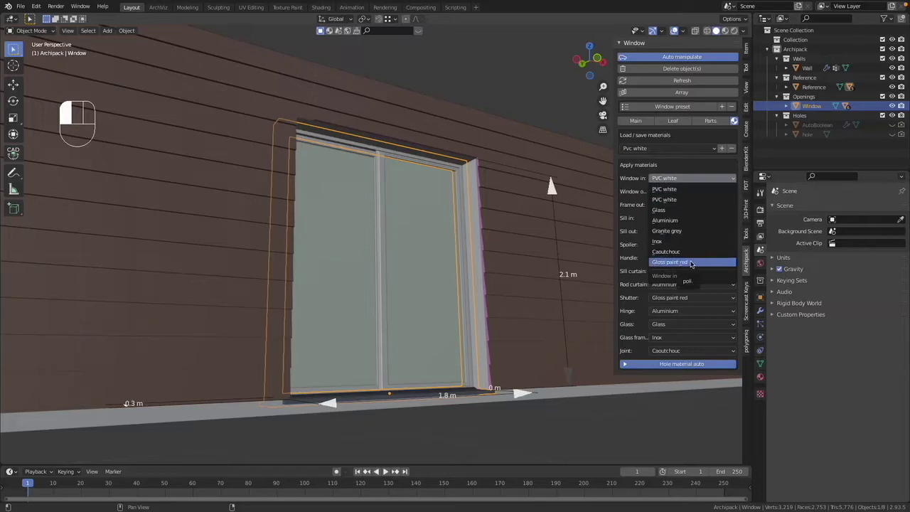
- Select the wall and expand its mesh data in the outliner to read the list of its materials
click(525, 67)
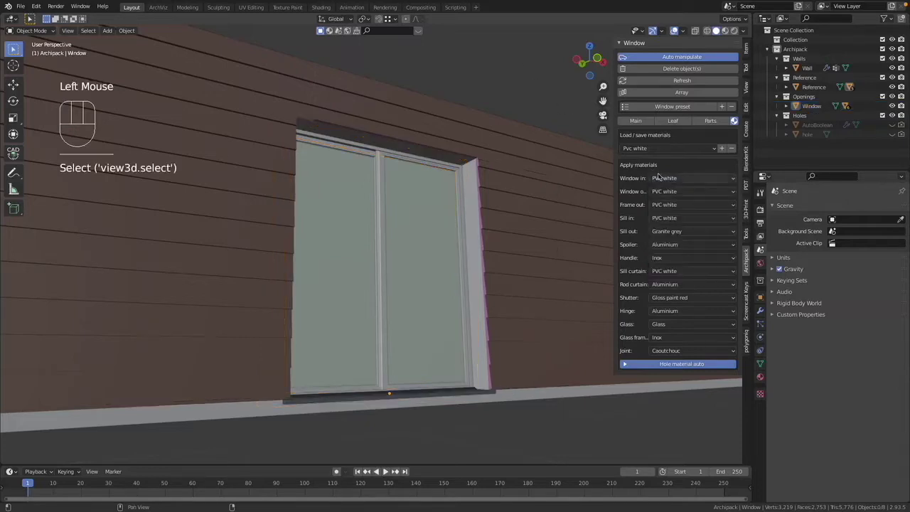
mouse_move(550, 363)
middle_down()
mouse_move(563, 368)
mouse_move(548, 371)
middle_up()
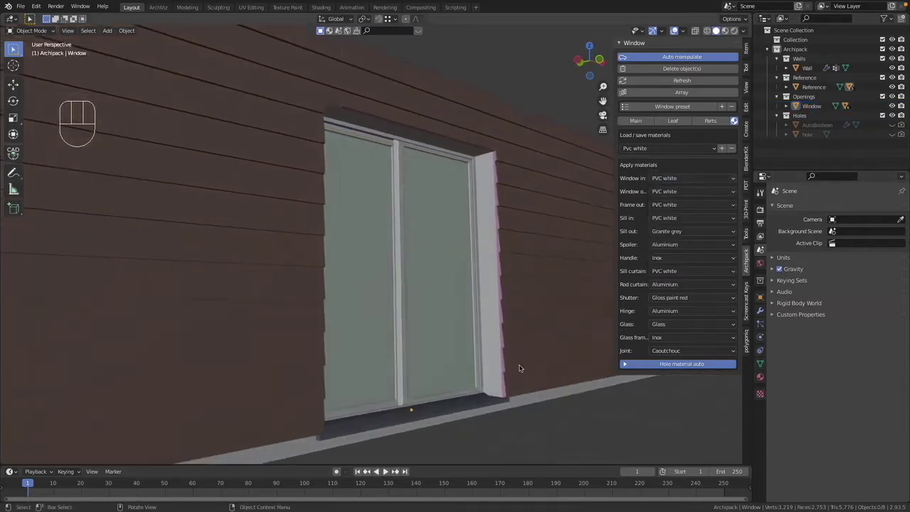
click(487, 354)
middle_drag(496, 323, 514, 309)
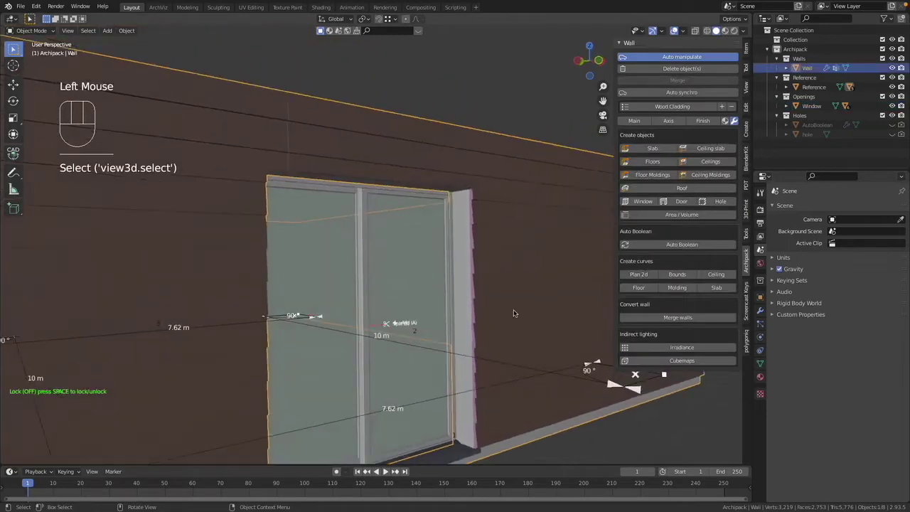
click(514, 309)
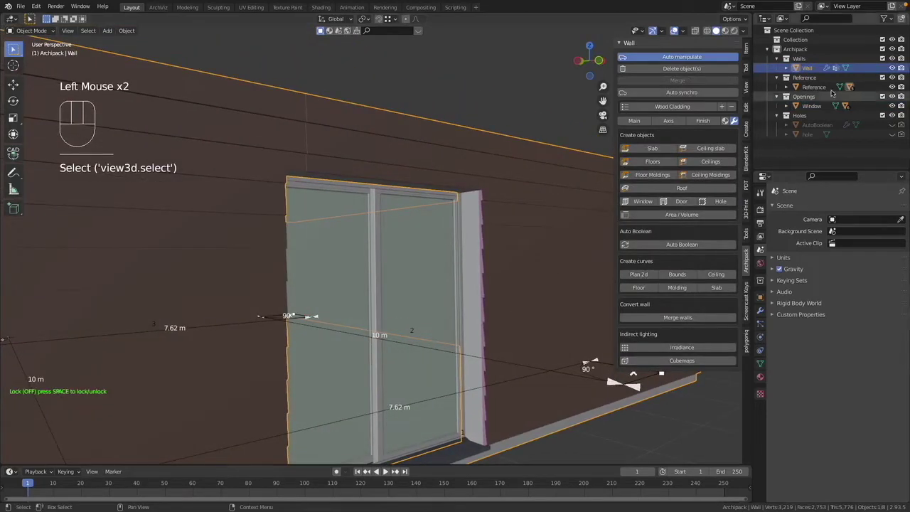
click(787, 67)
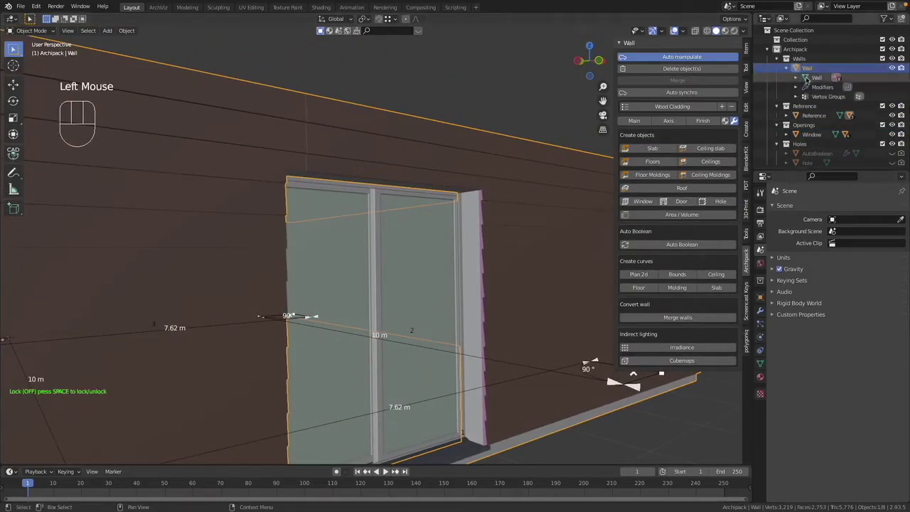
click(797, 78)
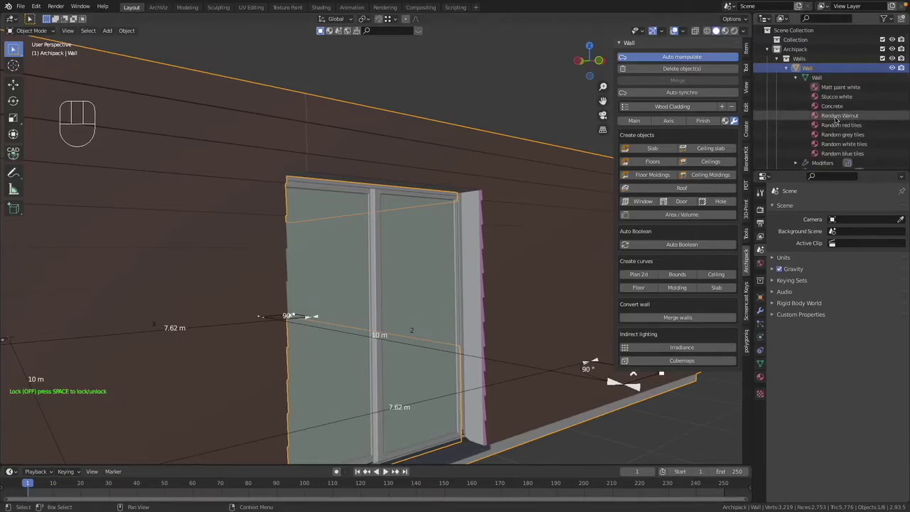
- Select the window and show the Library materials in its Archipack material library
click(510, 93)
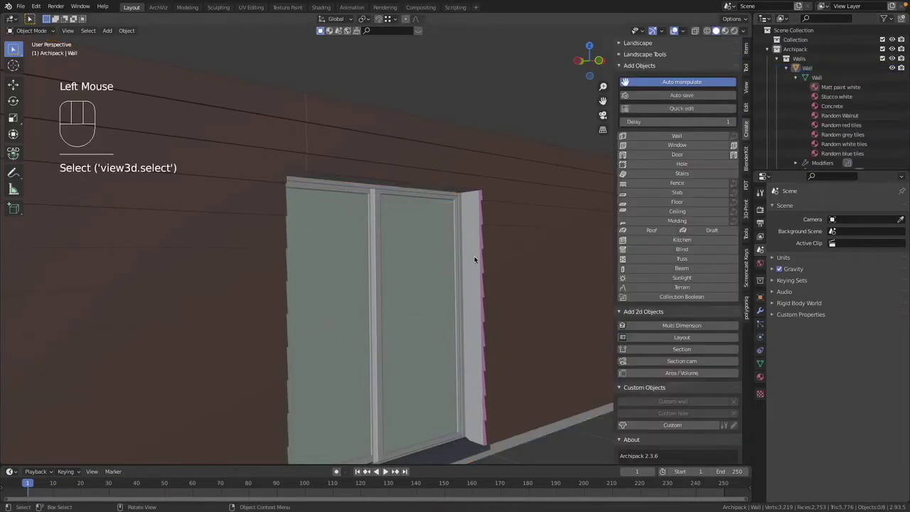
super+scroll(475, 259, down, 2)
shift+scroll(475, 259, down, 2)
scroll(472, 259, left, 3)
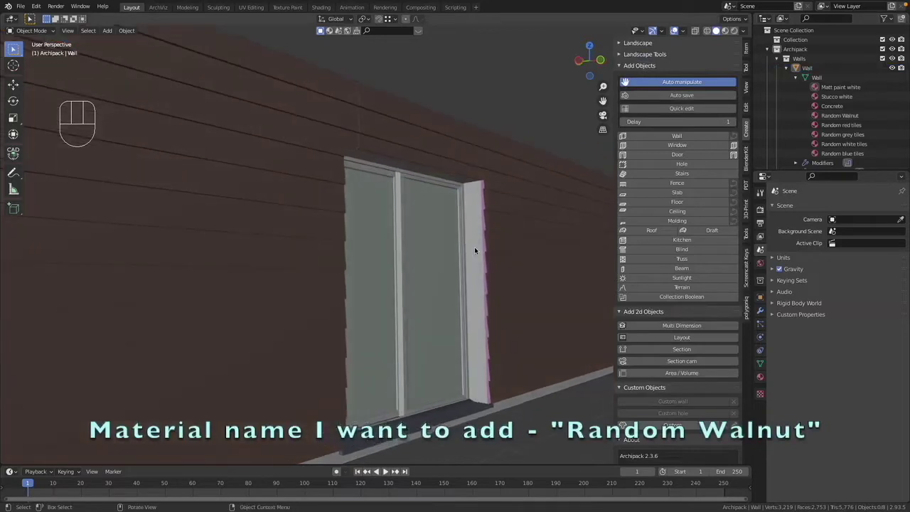
super+scroll(476, 249, up, 4)
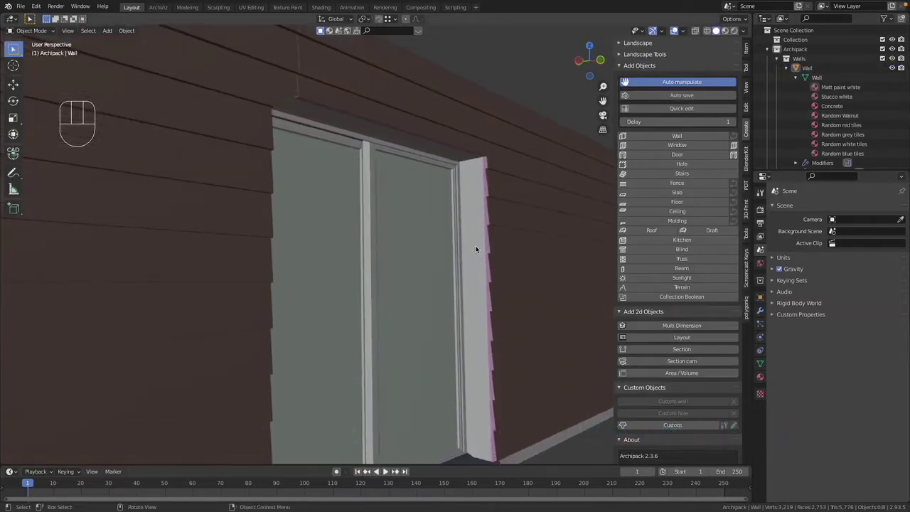
click(461, 260)
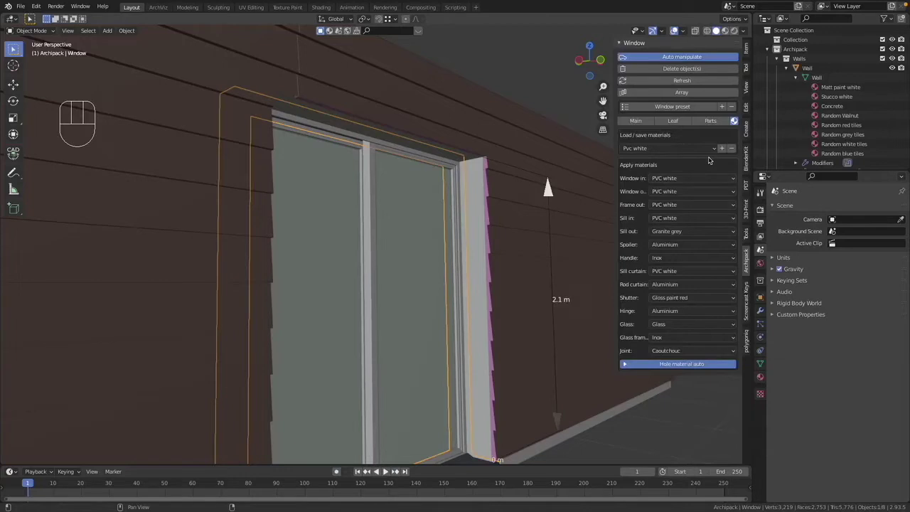
click(760, 378)
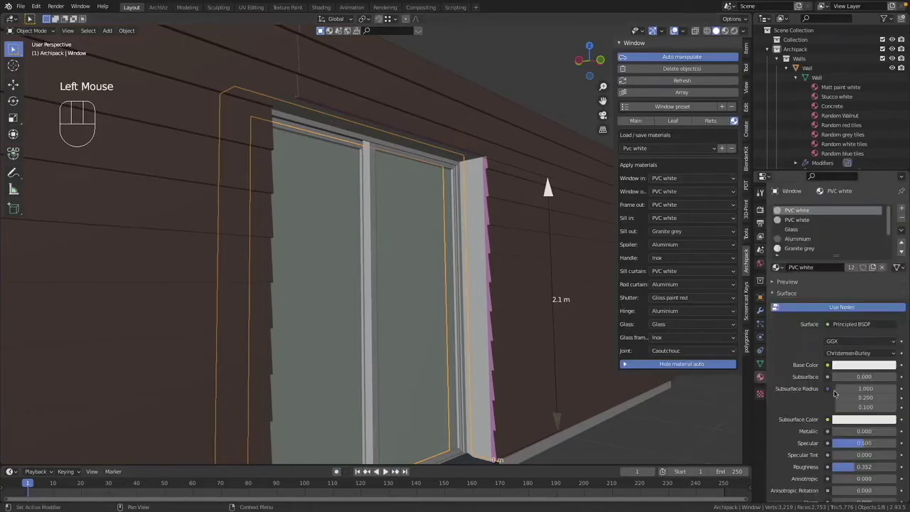
scroll(854, 409, down, 10)
scroll(862, 415, down, 3)
click(855, 415)
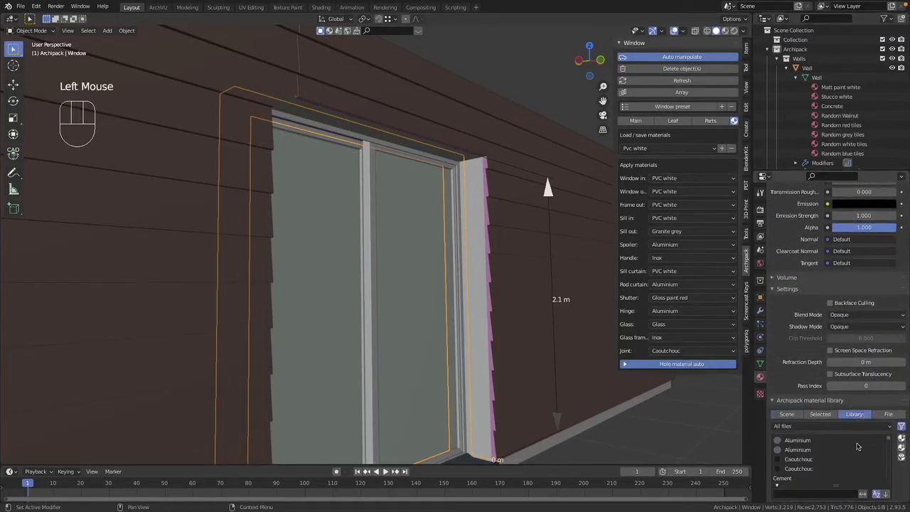
- Find and select the Random walnut material in the Archipack material library list
scroll(856, 447, down, 5)
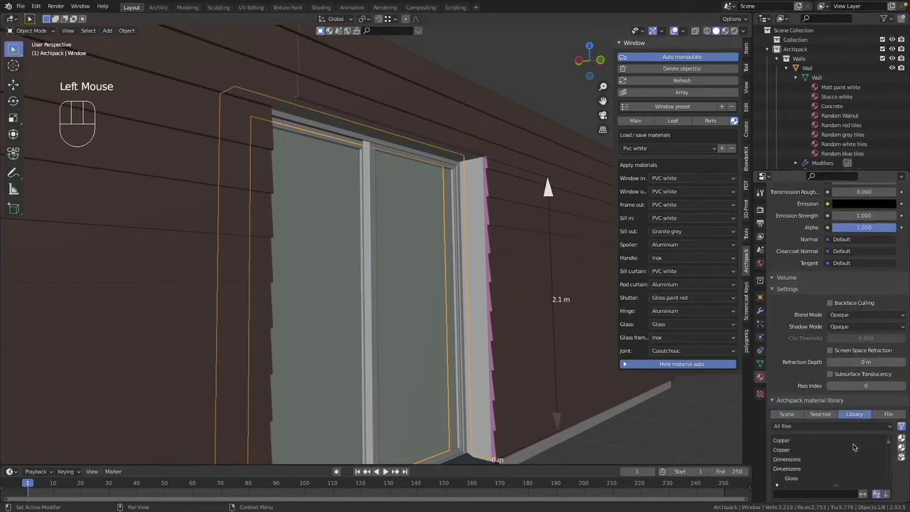
scroll(855, 448, down, 2)
scroll(855, 447, down, 3)
scroll(855, 447, down, 2)
scroll(855, 447, down, 6)
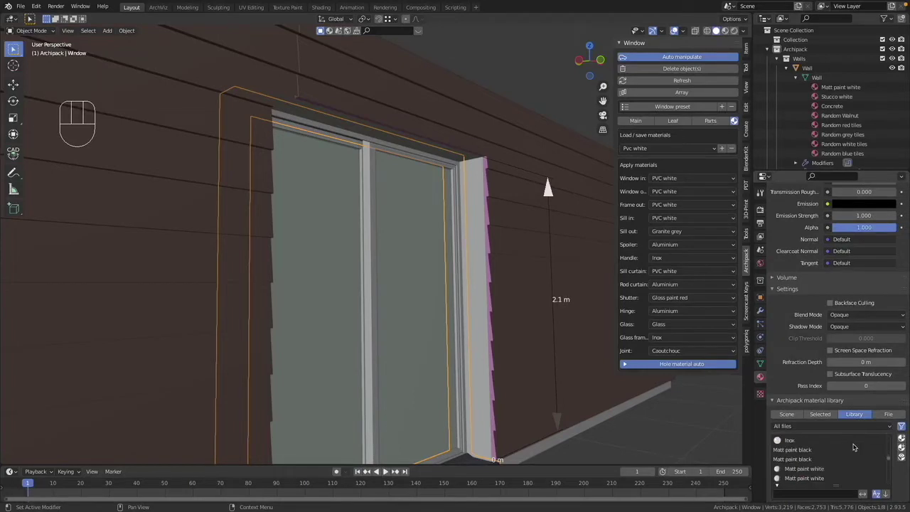
scroll(855, 448, down, 2)
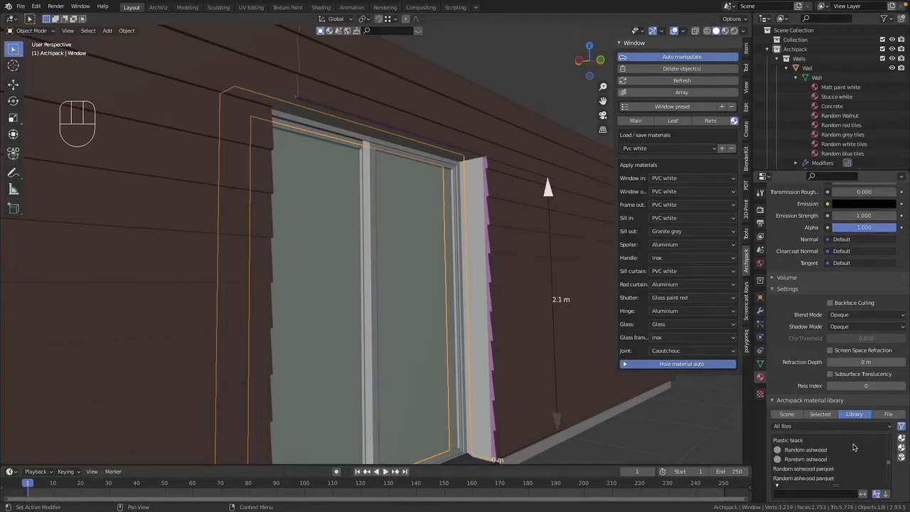
scroll(831, 456, down, 1)
scroll(831, 456, down, 3)
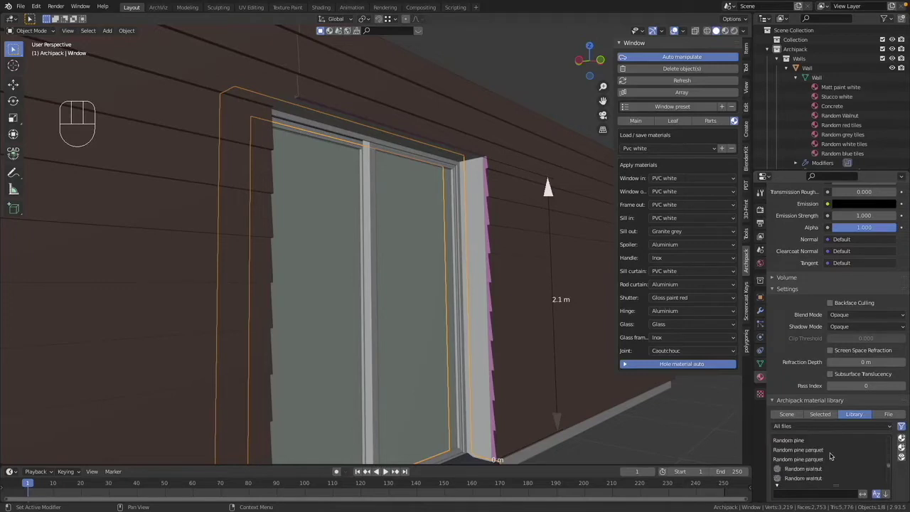
click(818, 470)
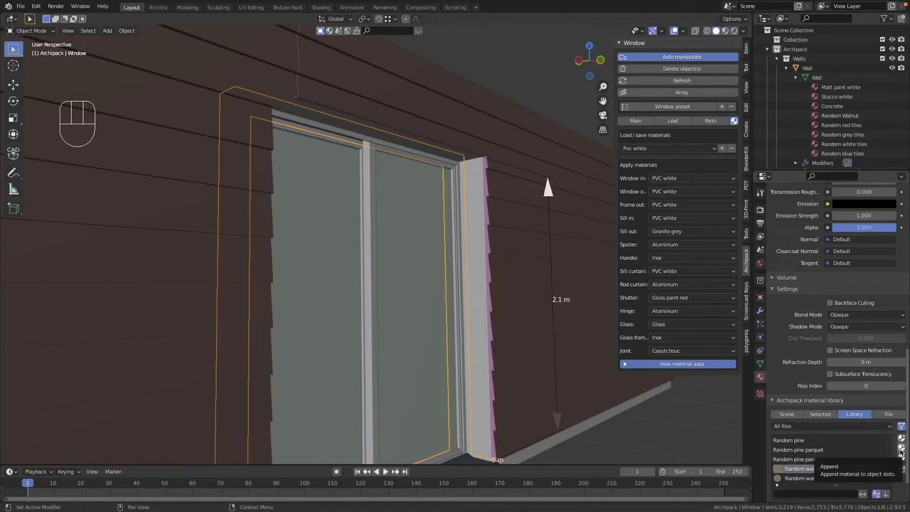
- Append Random walnut to the window's material slots and assign it to Frame out
click(670, 207)
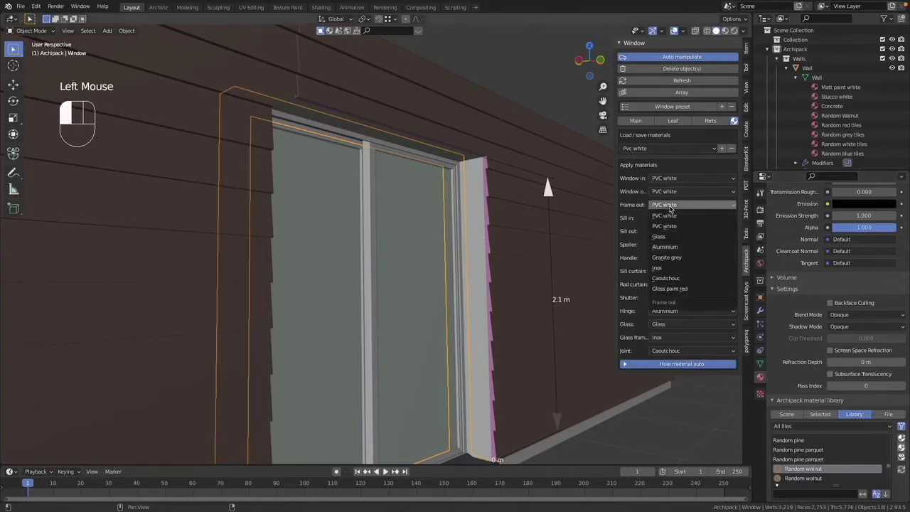
click(724, 208)
click(668, 206)
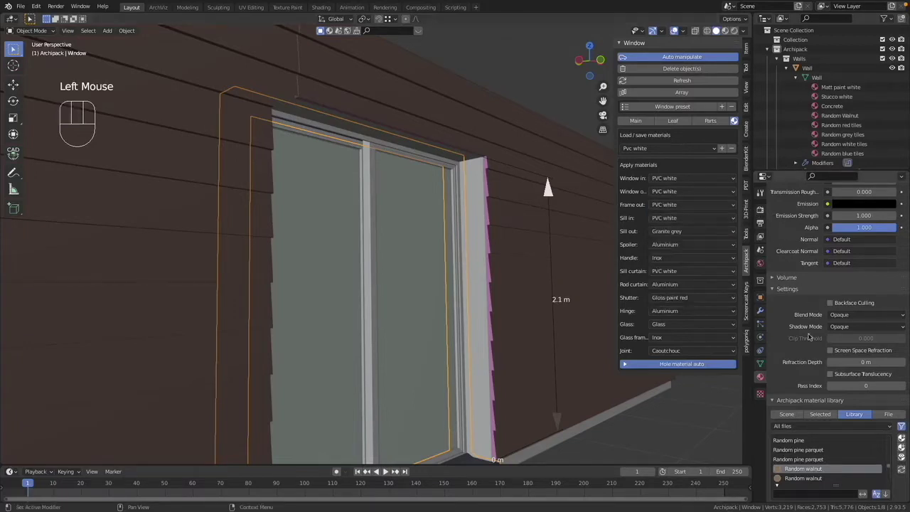
click(902, 449)
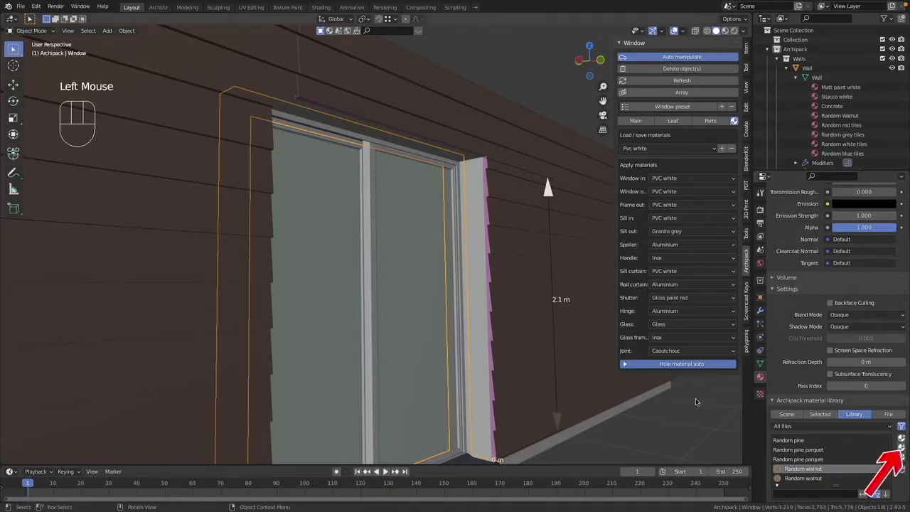
click(690, 204)
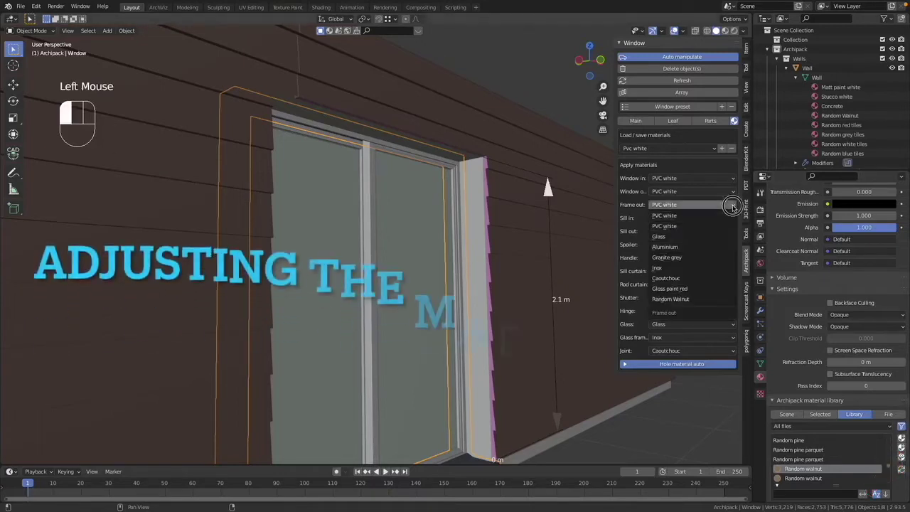
click(690, 300)
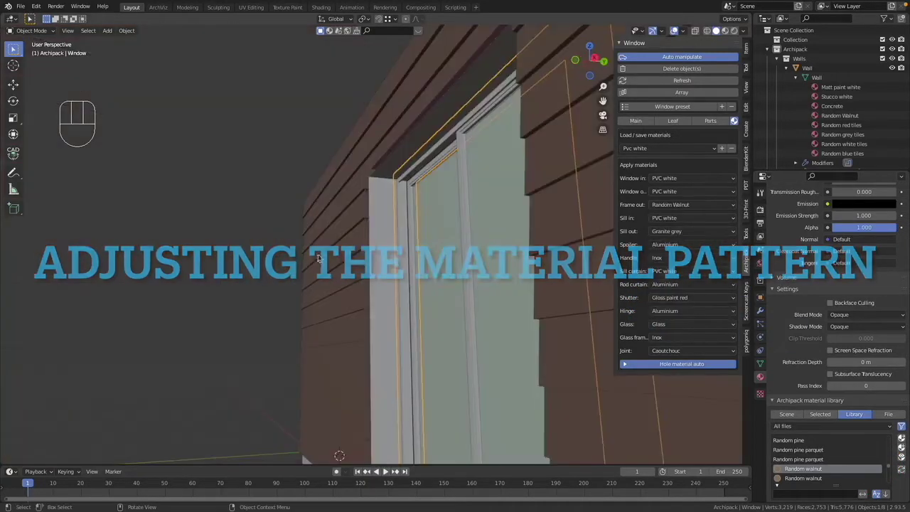
- Examine the cut cladding edges around the window opening up close and from several angles
super+scroll(355, 254, up, 5)
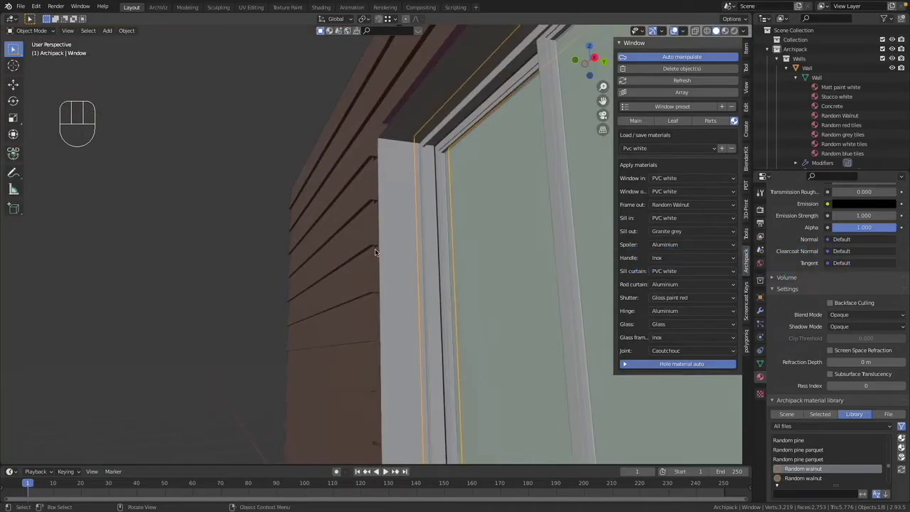
scroll(375, 253, right, 4)
scroll(384, 252, right, 2)
super+scroll(417, 252, up, 3)
scroll(416, 252, right, 4)
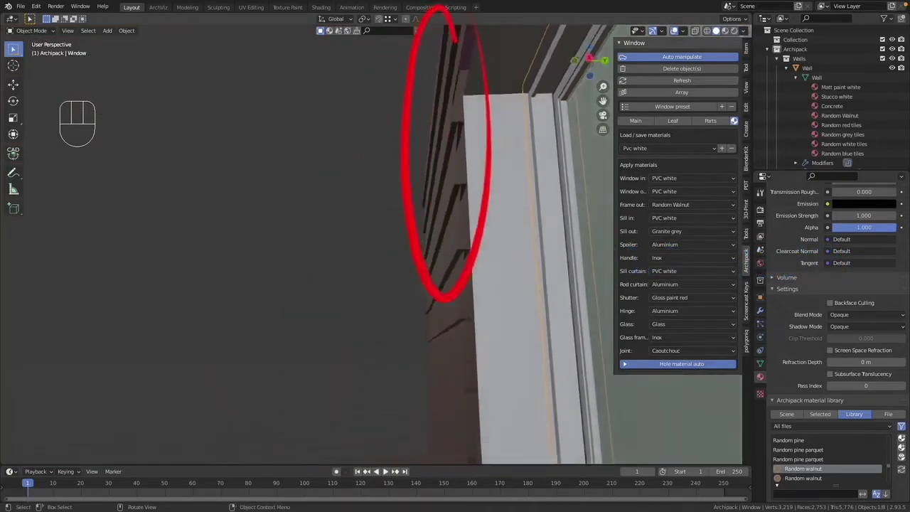
scroll(417, 252, right, 6)
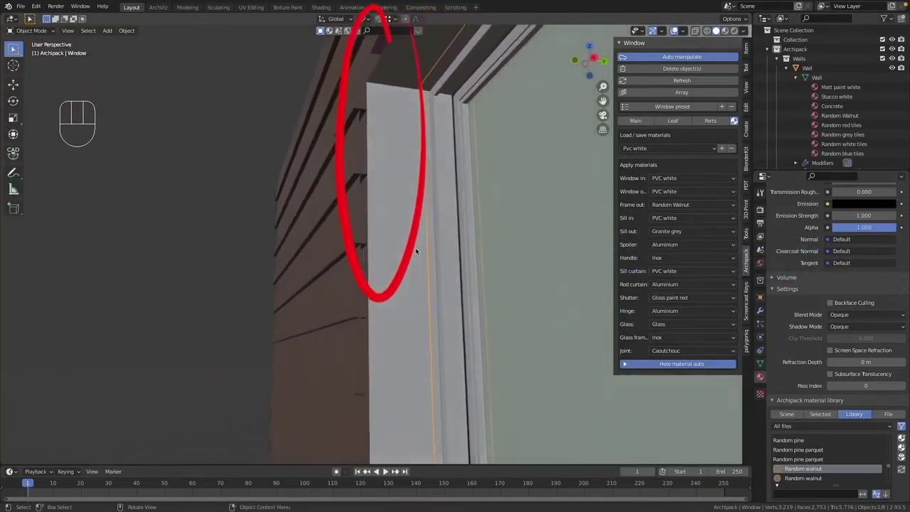
scroll(417, 253, right, 4)
super+scroll(420, 252, up, 4)
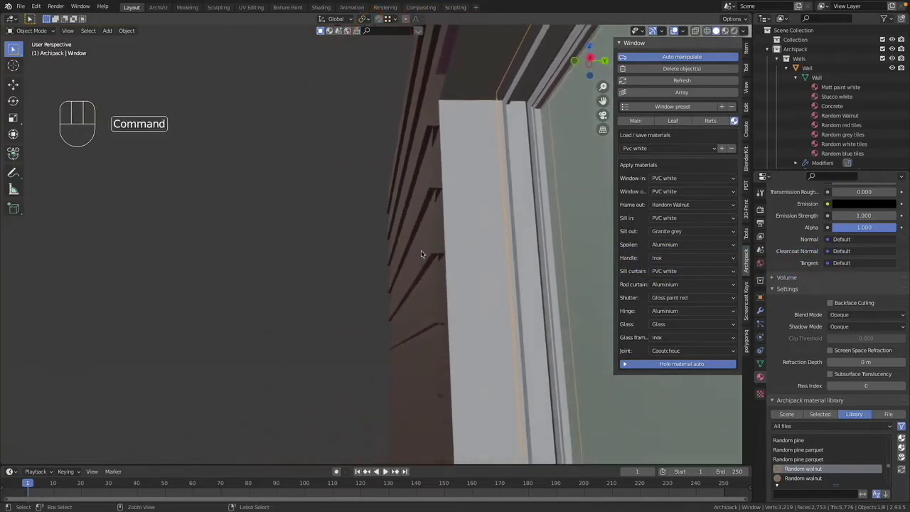
super+scroll(446, 255, up, 3)
scroll(447, 254, down, 5)
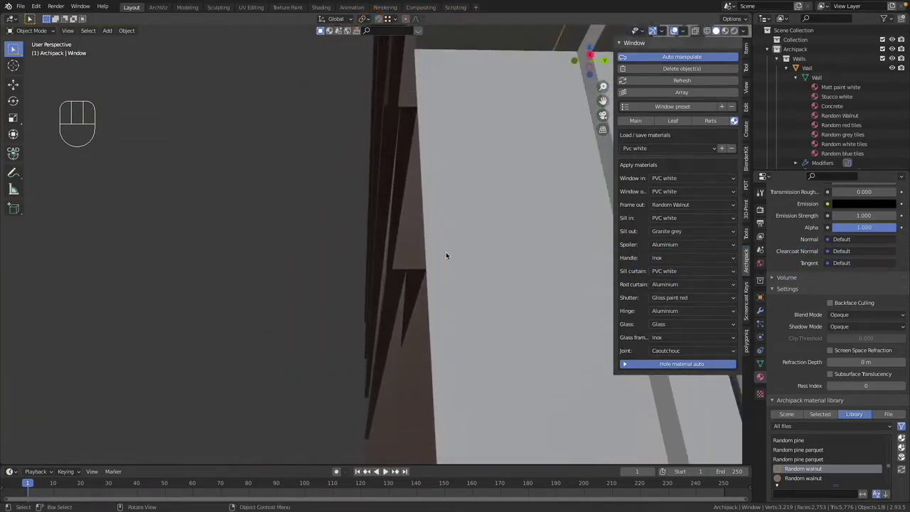
scroll(447, 255, down, 1)
super+scroll(446, 256, down, 5)
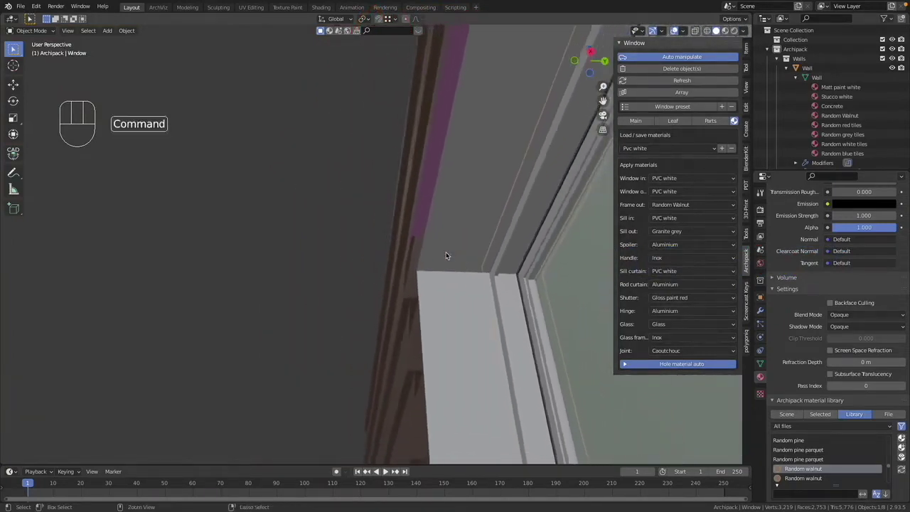
scroll(446, 256, left, 6)
super+scroll(447, 255, down, 5)
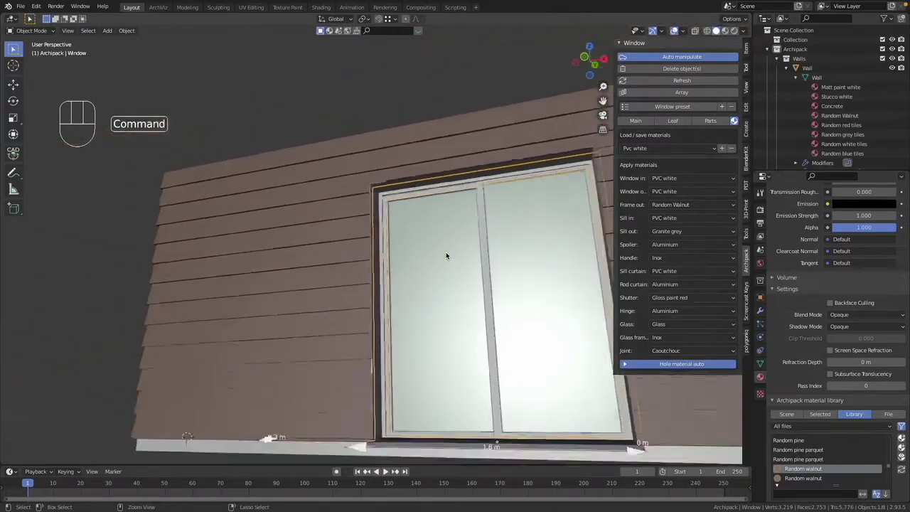
scroll(447, 255, up, 3)
scroll(446, 252, up, 2)
super+scroll(386, 246, up, 5)
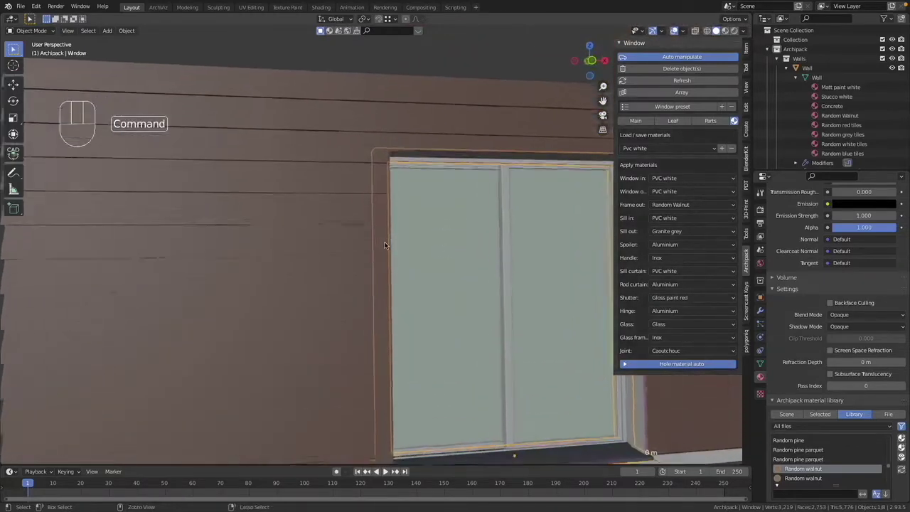
- Move the window about 0.4 m along the global X axis of the wall
super+scroll(493, 372, down, 6)
click(488, 401)
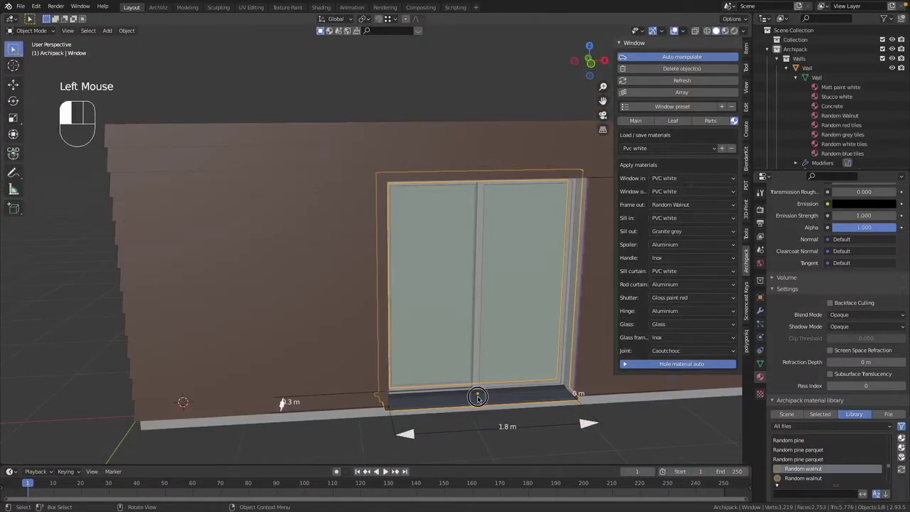
click(538, 410)
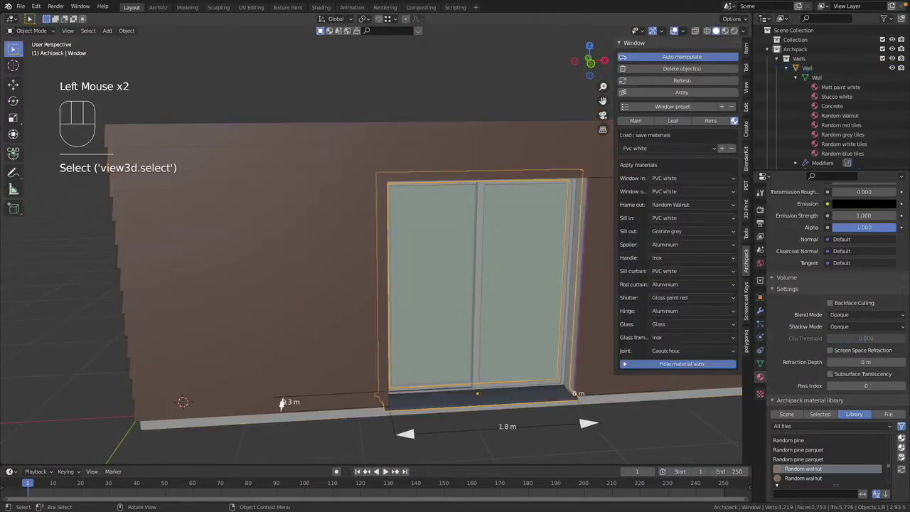
key(g)
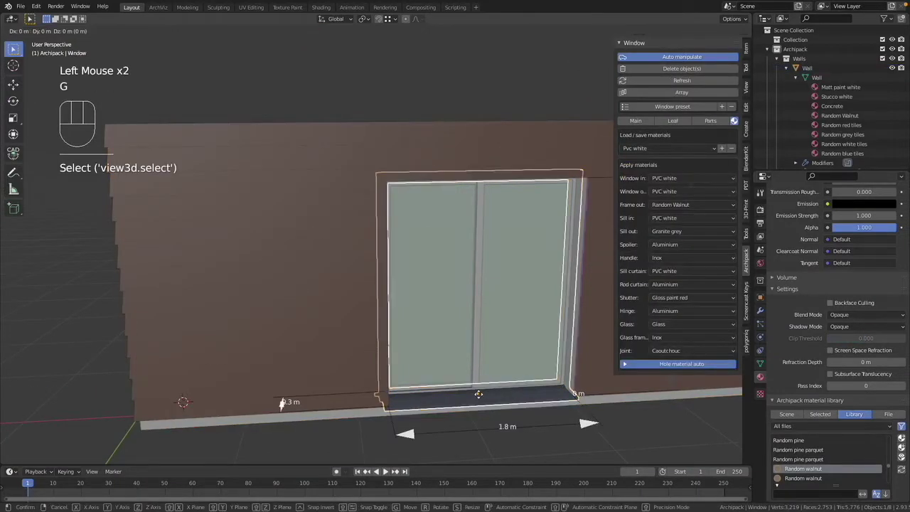
key(x)
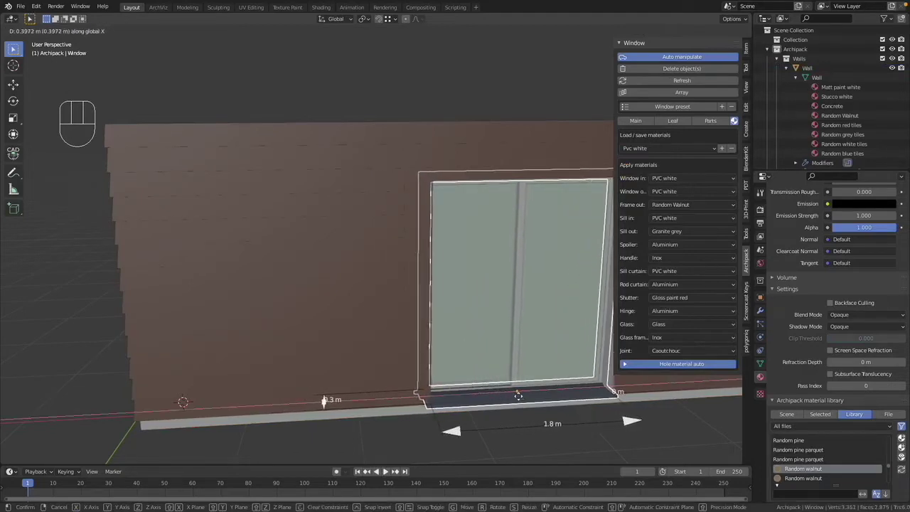
click(518, 399)
shift+scroll(529, 393, right, 5)
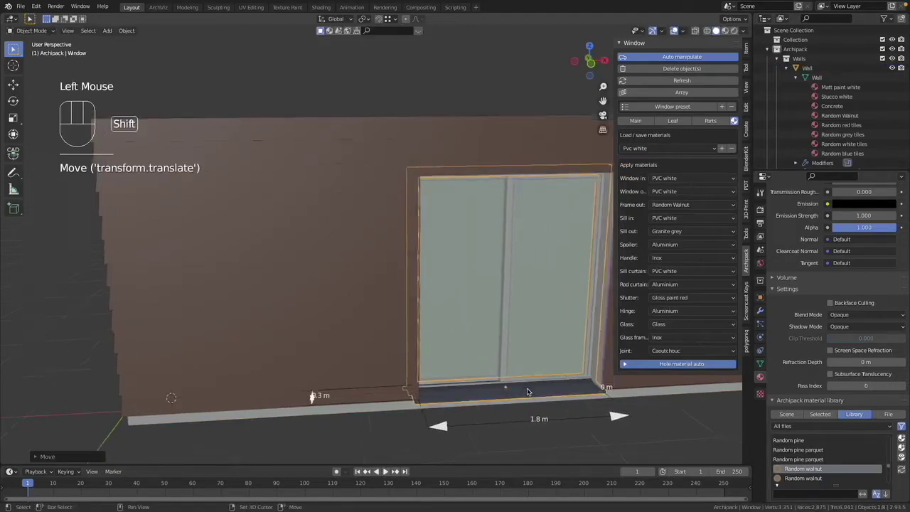
- Inspect the cut cladding edge at the window's upper corner from close range and several angles
super+scroll(416, 220, up, 5)
scroll(416, 220, right, 10)
super+scroll(357, 212, up, 5)
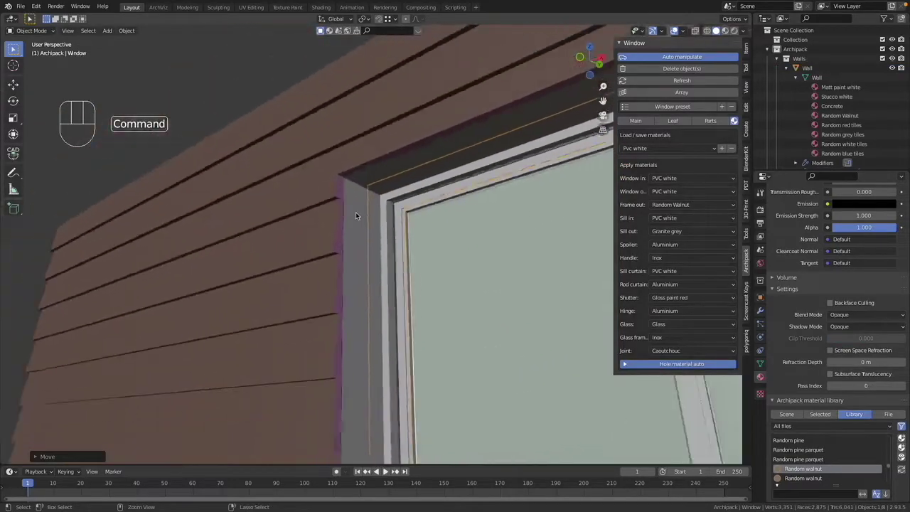
scroll(454, 232, left, 10)
super+scroll(510, 236, up, 5)
scroll(510, 239, right, 10)
shift+scroll(510, 238, left, 5)
shift+scroll(510, 239, left, 5)
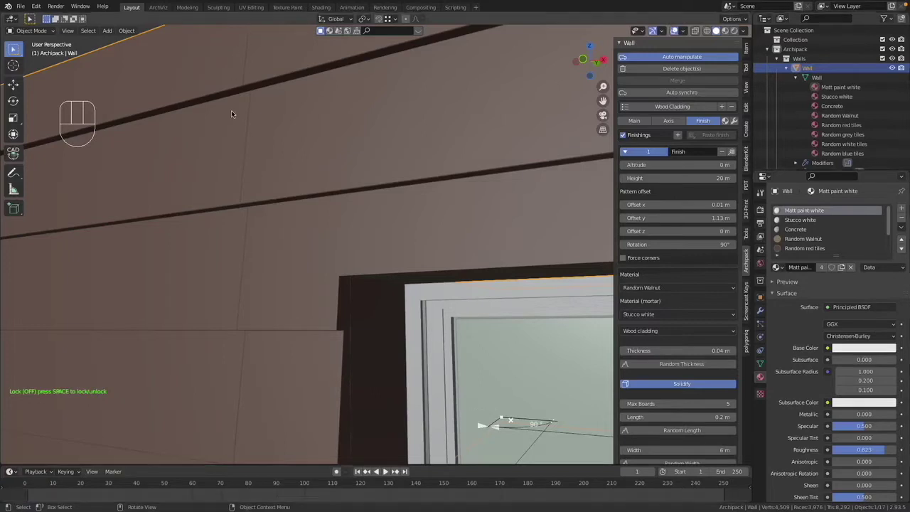
- Review the wall's Main, Axis and Finish settings, including the pattern offsets of the cladding finish
key(super)
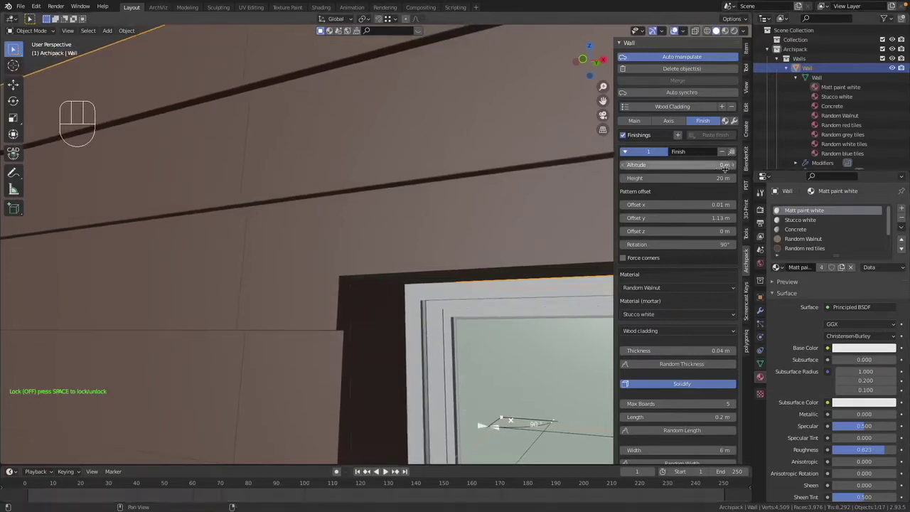
click(747, 132)
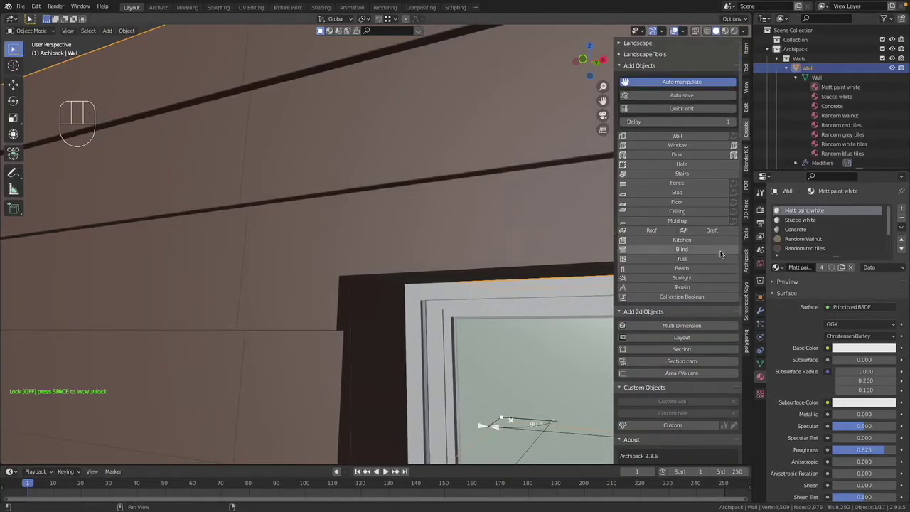
click(747, 262)
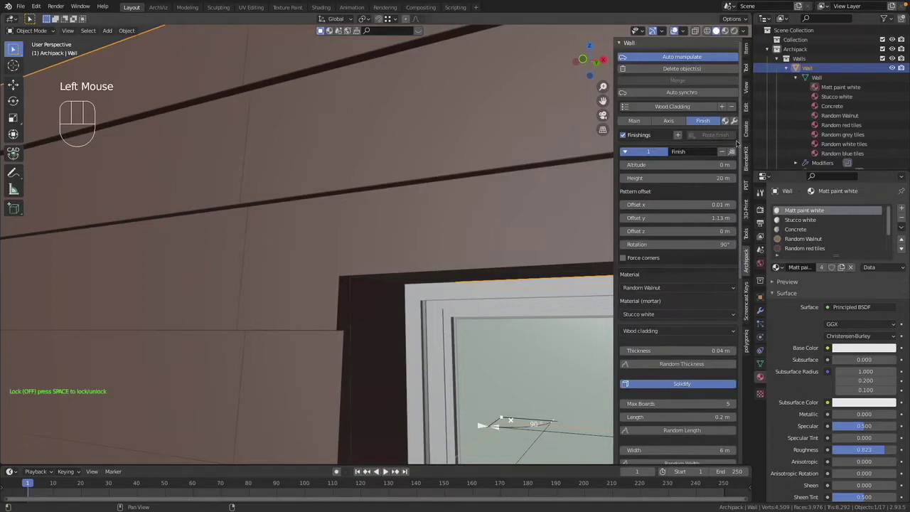
click(634, 121)
click(669, 121)
click(693, 122)
click(669, 121)
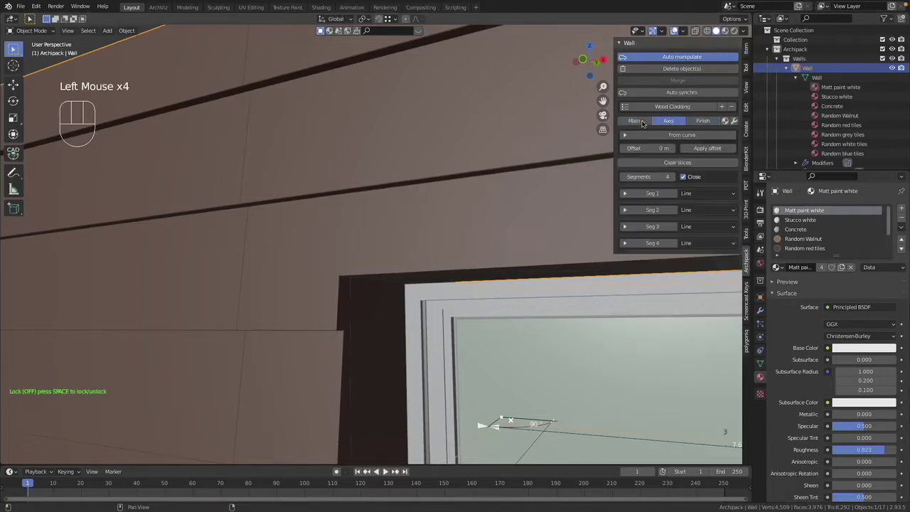
click(634, 121)
click(669, 121)
click(702, 122)
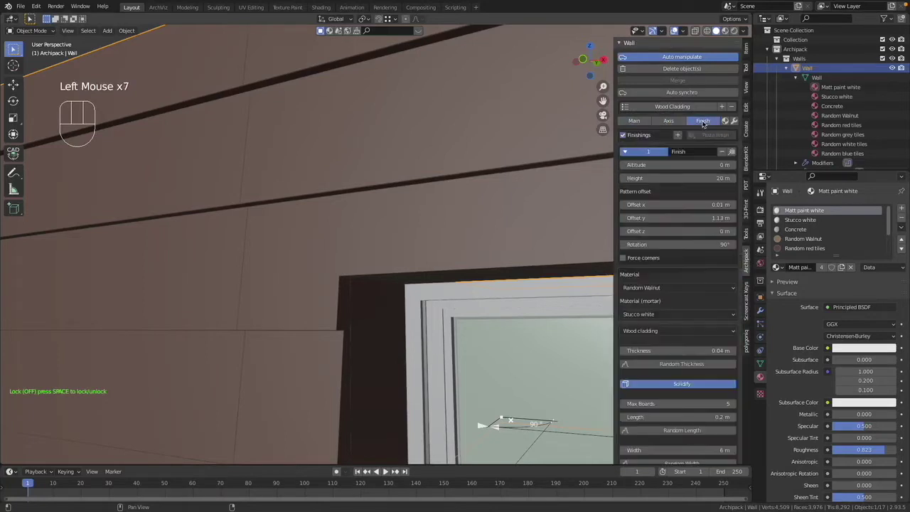
click(625, 152)
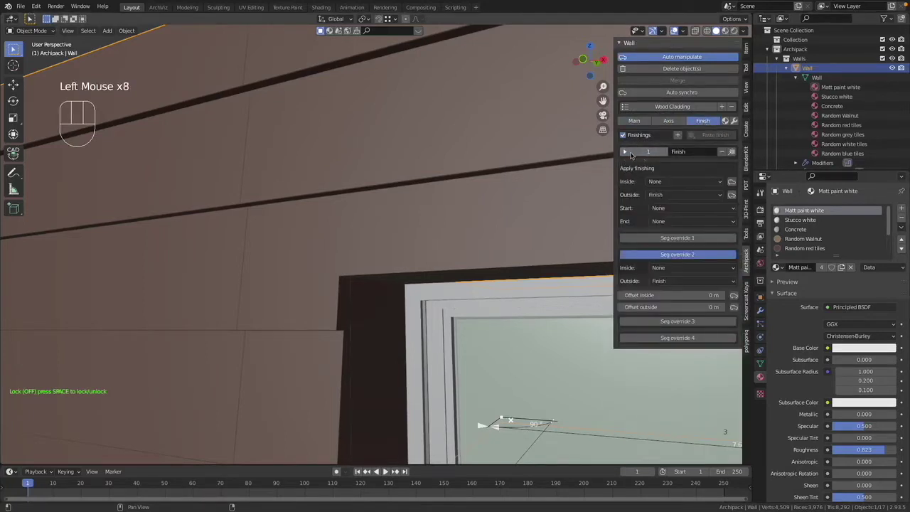
click(626, 152)
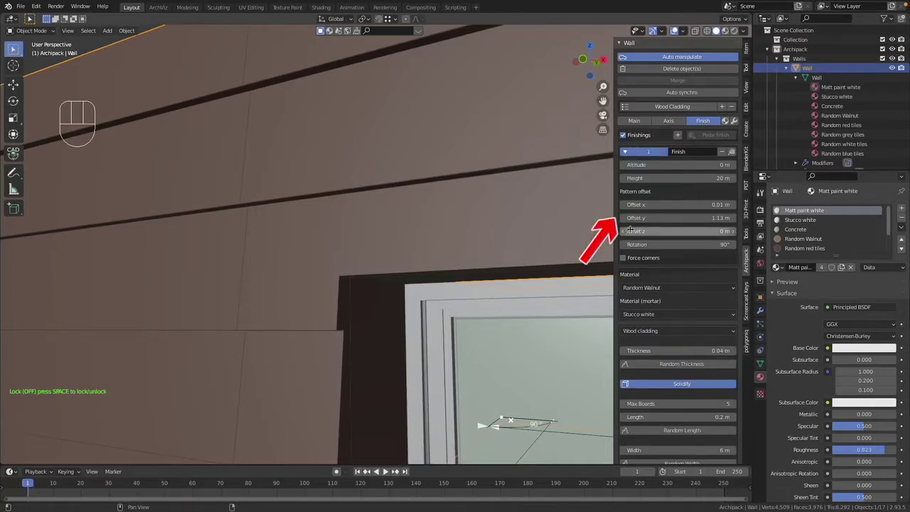
- Try a different Offset y for the wall's cladding pattern and undo the change
drag(700, 220, 663, 220)
key(super+z)
key(super+z)
key(super+z)
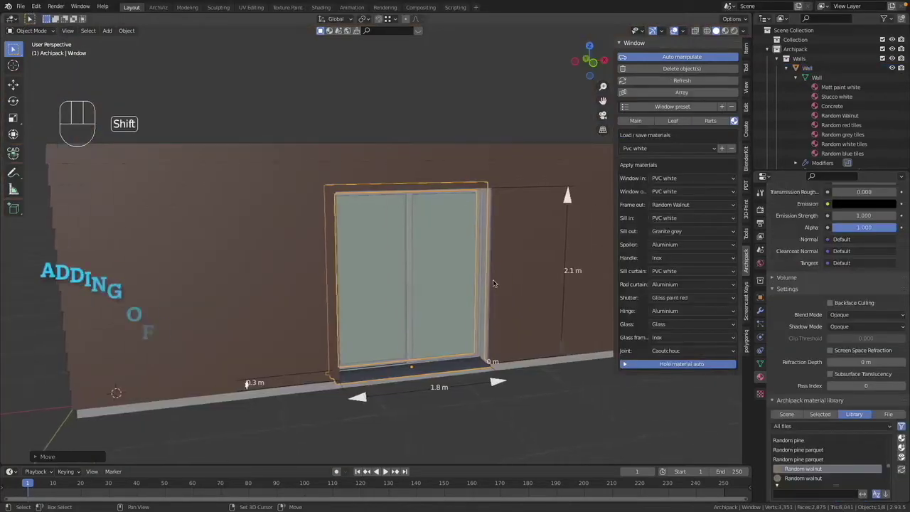
- Turn off the automatic hole material for the window and set its Outside hole material index to 3
scroll(493, 290, left, 4)
super+scroll(457, 310, up, 10)
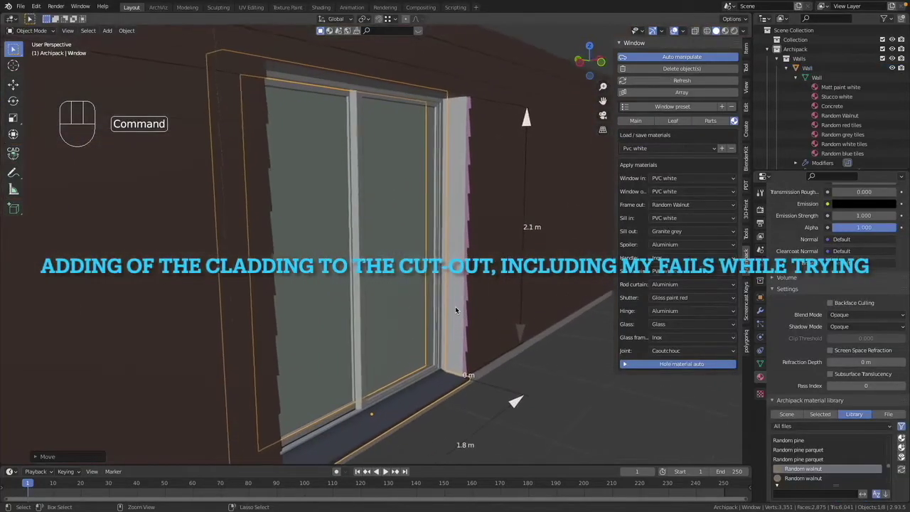
super+scroll(457, 310, up, 2)
shift+scroll(465, 294, up, 8)
scroll(465, 294, down, 2)
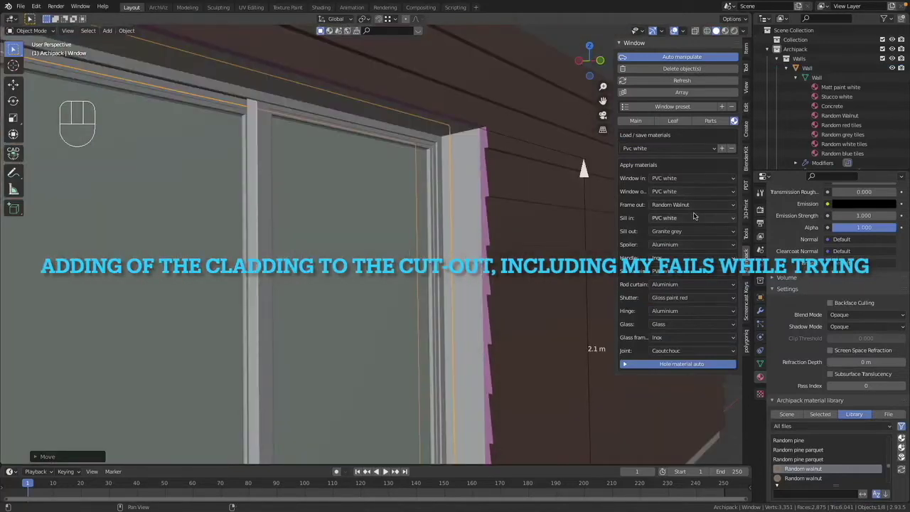
click(625, 366)
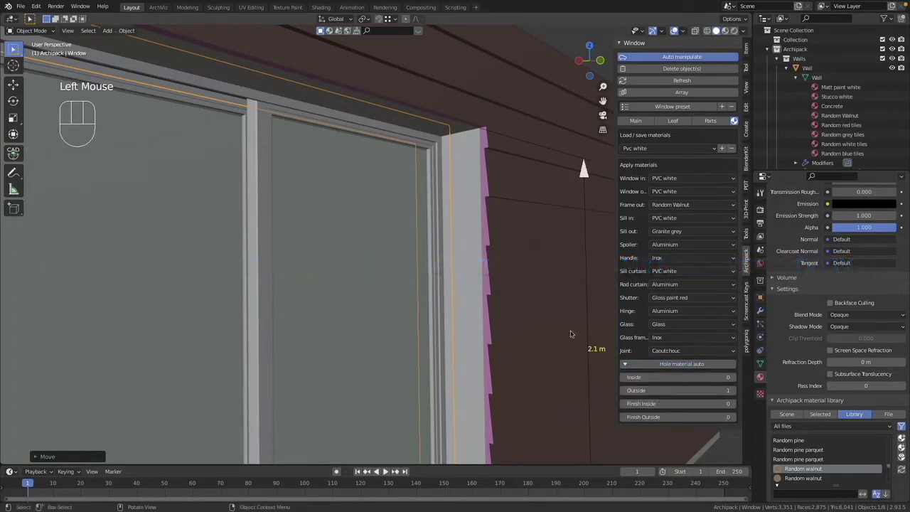
click(713, 391)
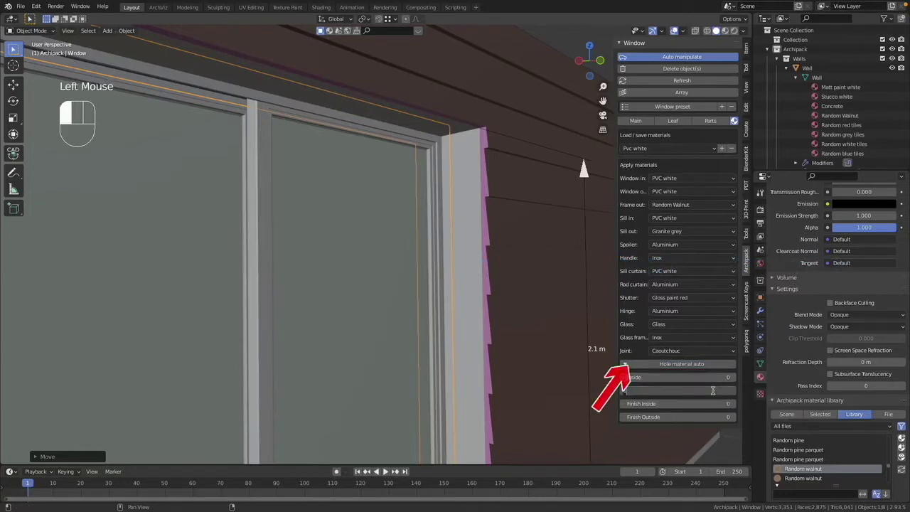
text(1)
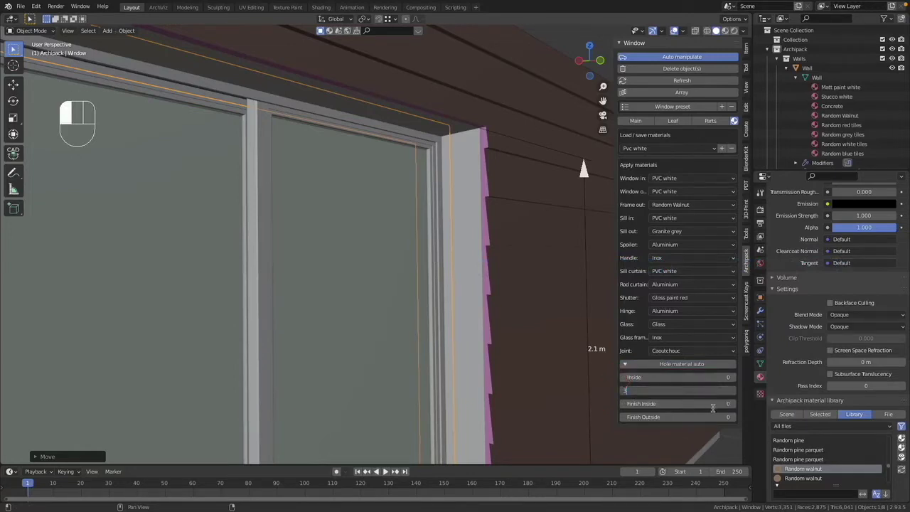
text(3)
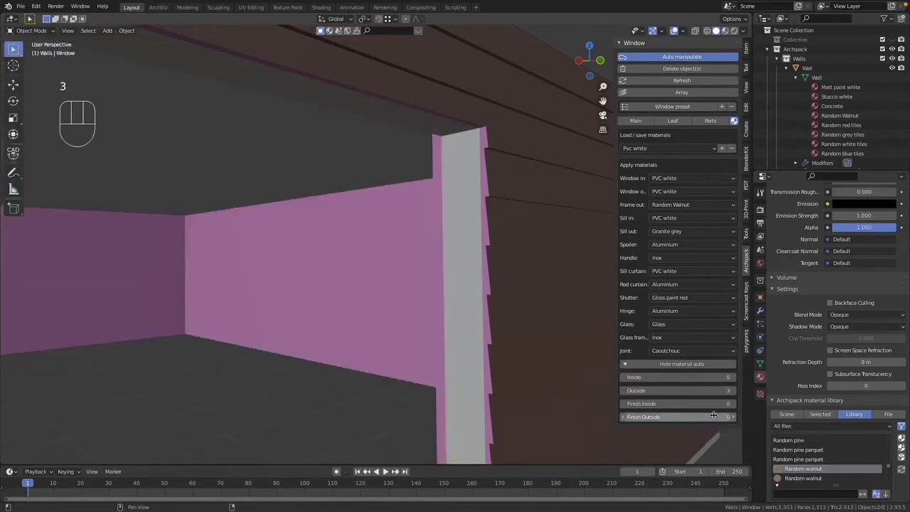
- Try a Finish Outside index of 3 for the window's hole material, inspect the opening and undo the last changes
click(715, 416)
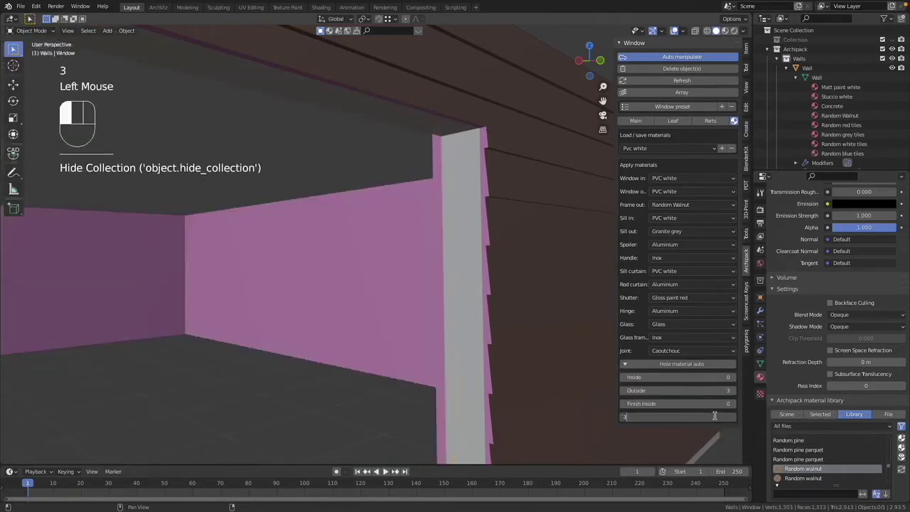
key(Return)
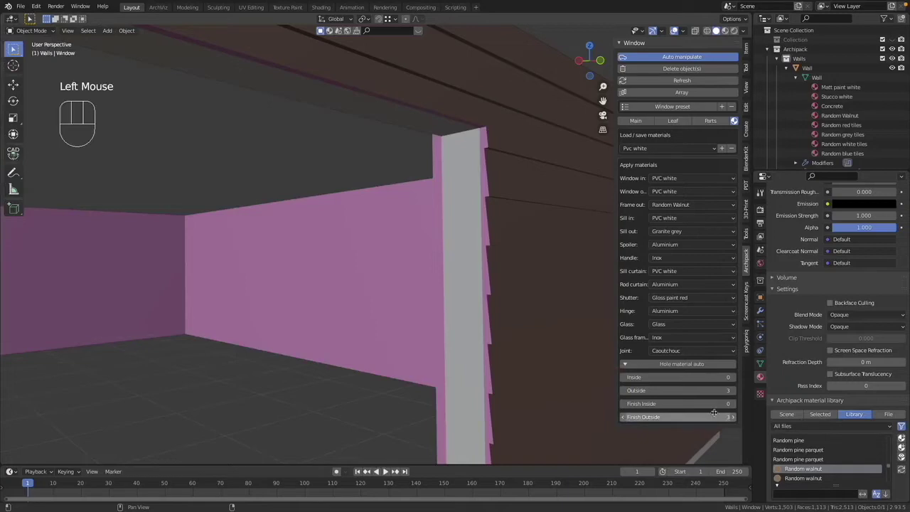
key(Return)
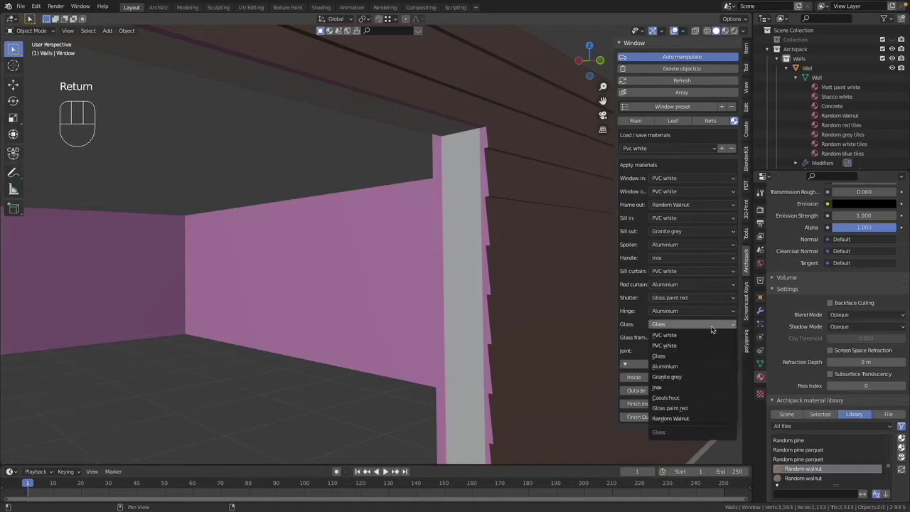
super+scroll(379, 283, down, 8)
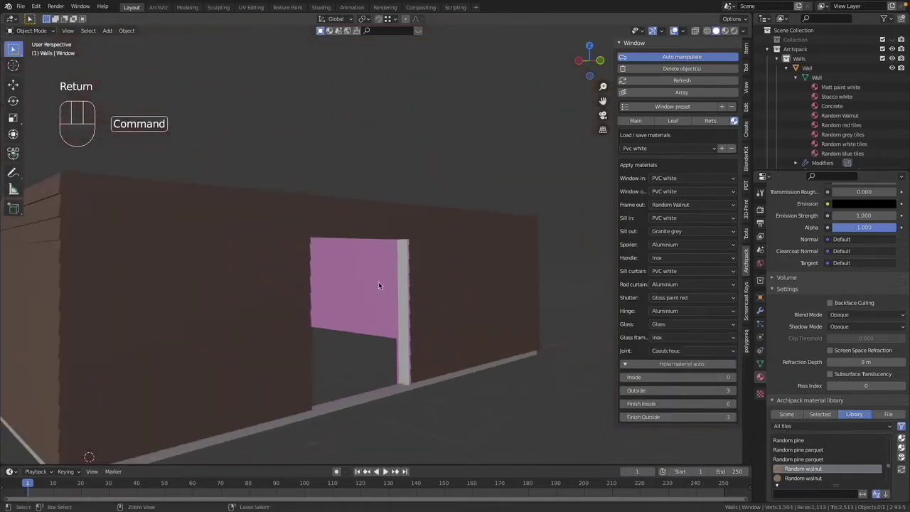
scroll(378, 283, down, 2)
scroll(378, 282, down, 5)
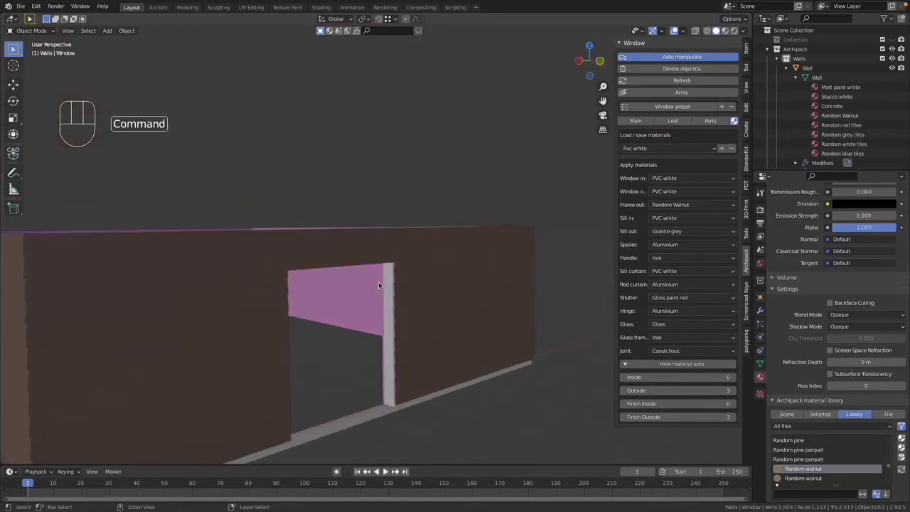
key(super+z)
key(super+z)
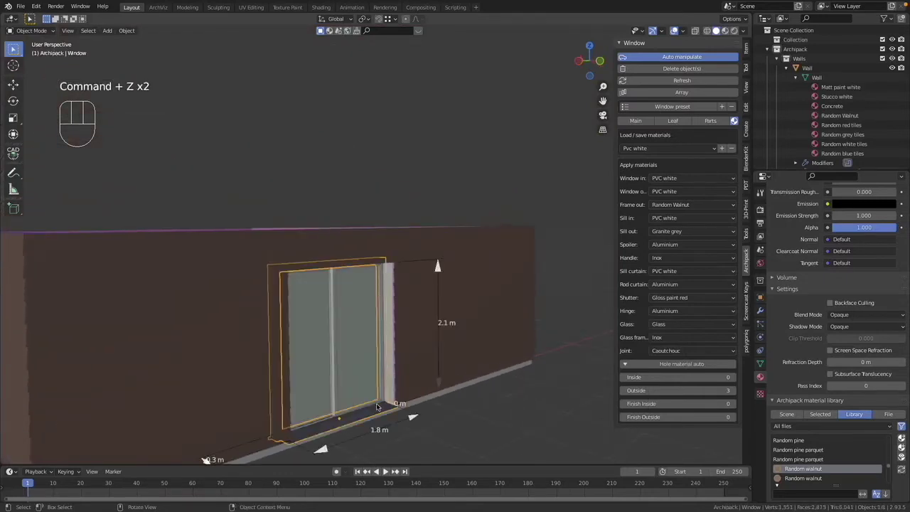
- Set the Finish Outside index of the window's hole material to 3 and check the cut edge
scroll(371, 384, up, 5)
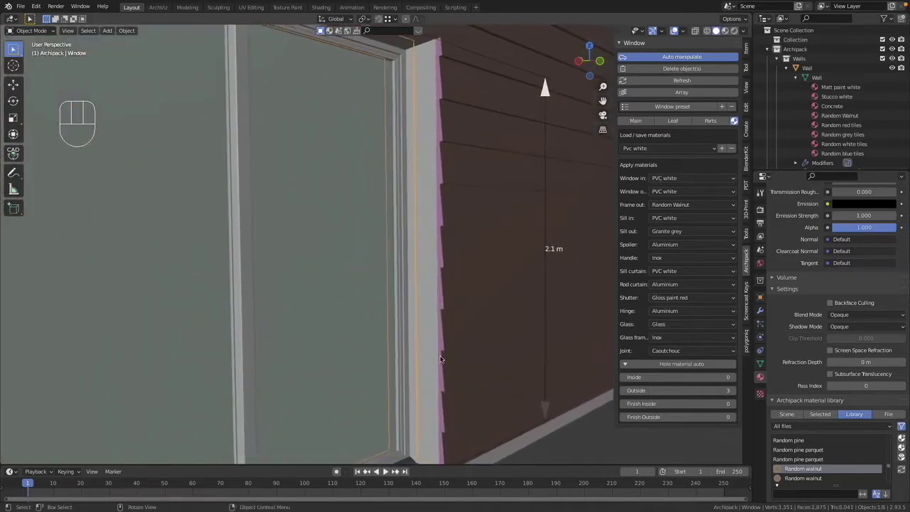
super+scroll(429, 379, down, 3)
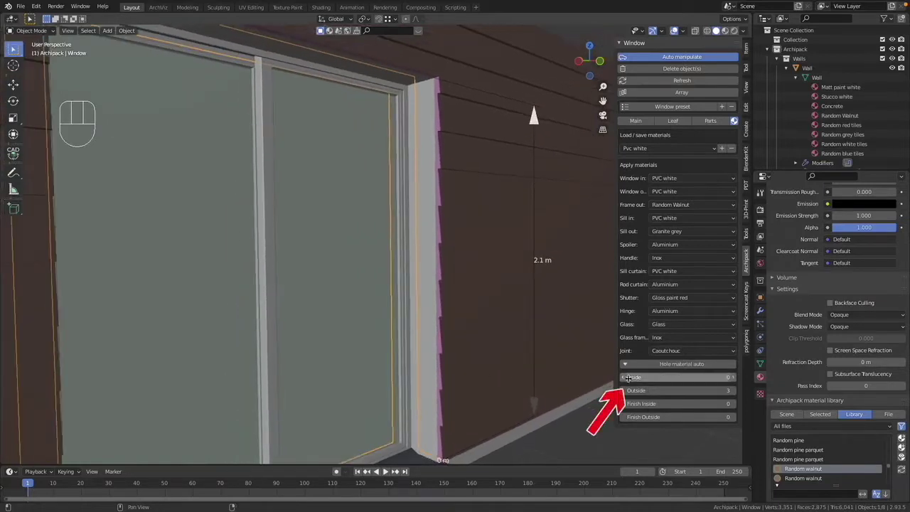
click(671, 417)
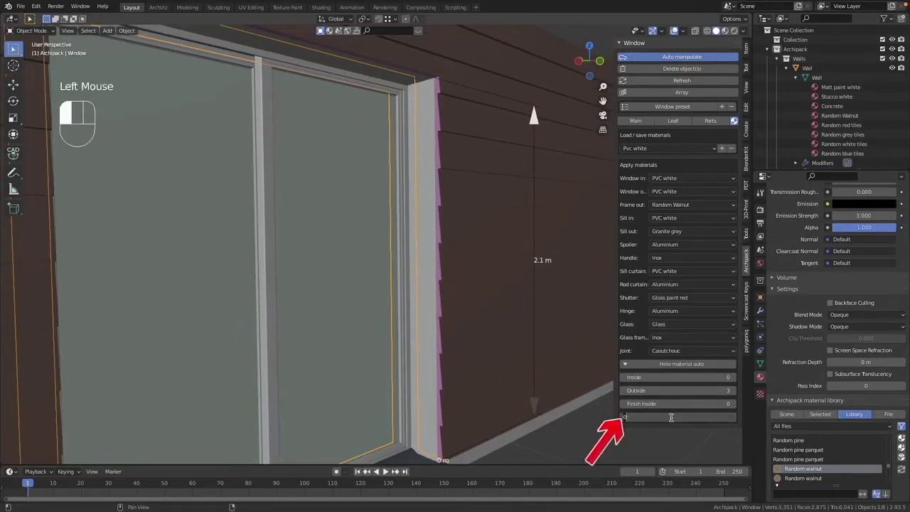
text(3)
key(Return)
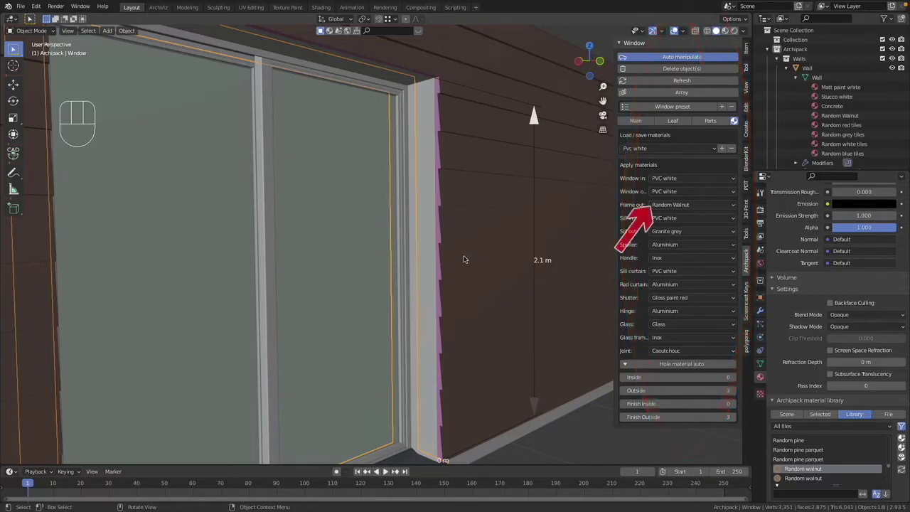
scroll(464, 260, down, 4)
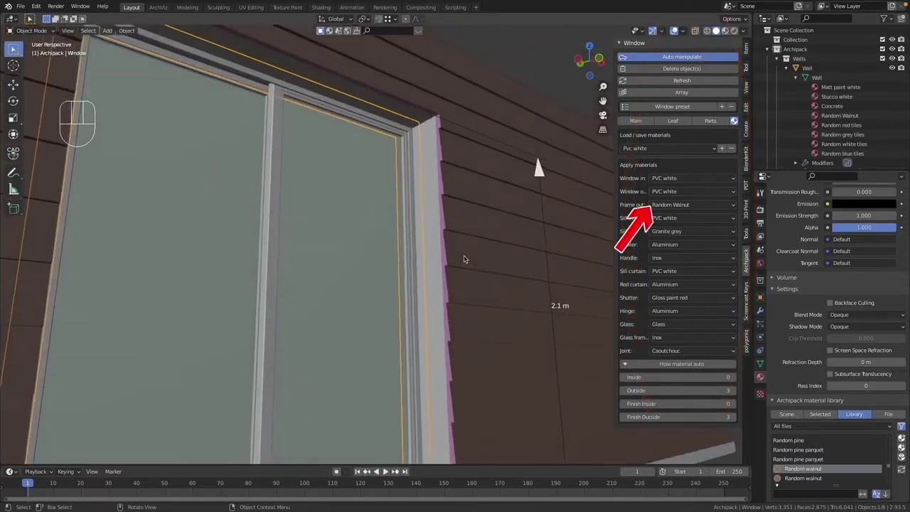
scroll(465, 260, down, 3)
shift+scroll(464, 260, down, 4)
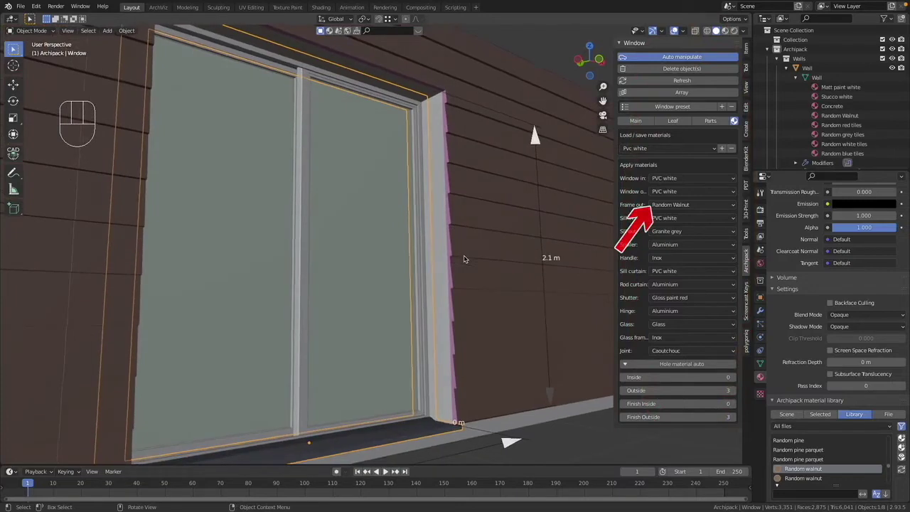
- Check the window's hole material and parts settings, and turn off its Automatic hole option
click(698, 363)
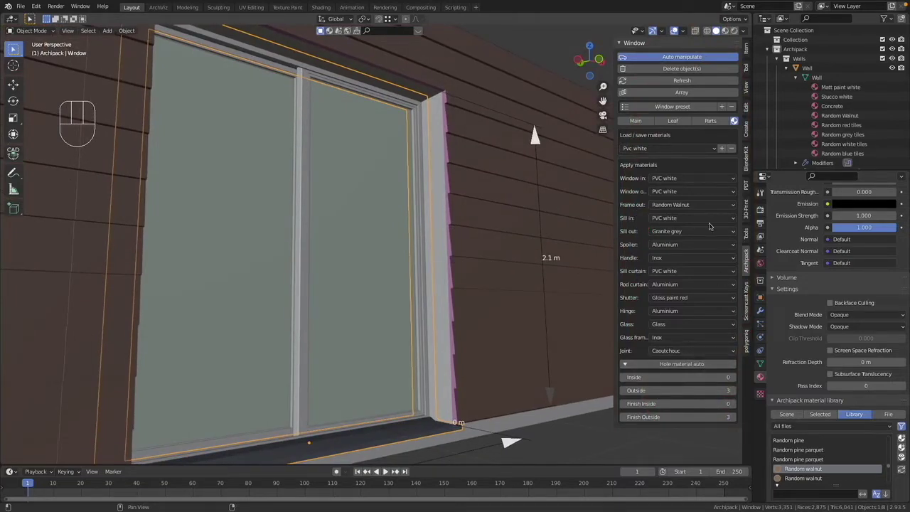
click(635, 121)
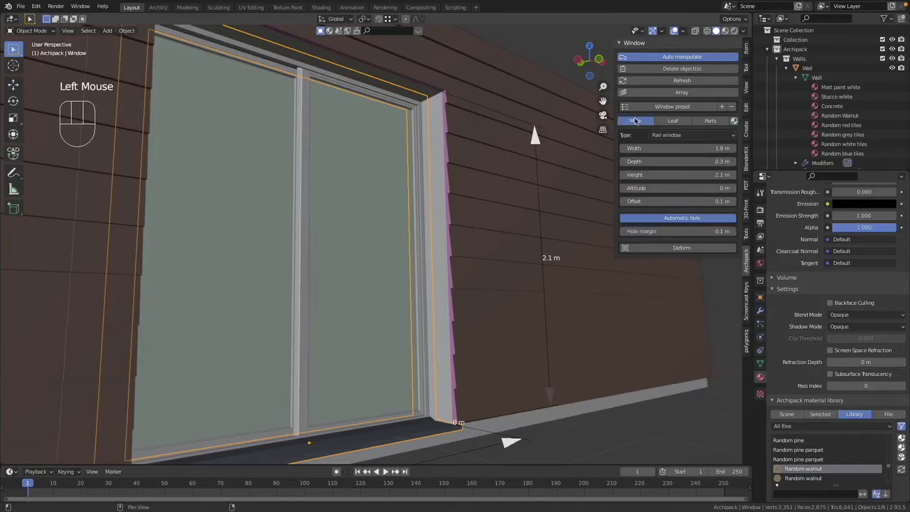
click(711, 121)
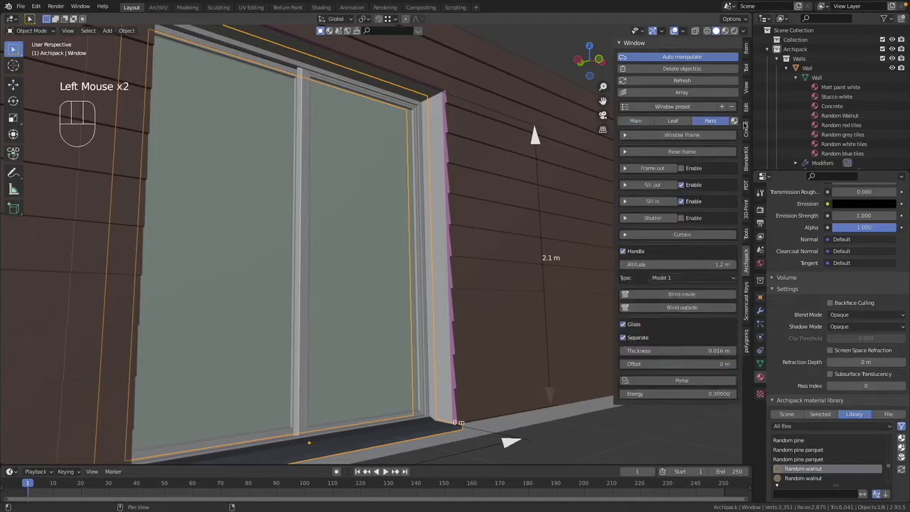
click(735, 121)
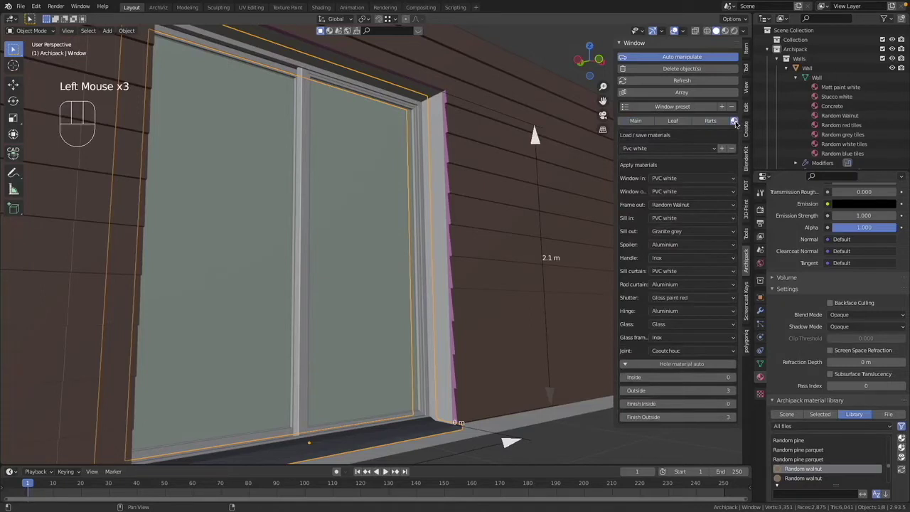
click(693, 365)
click(692, 365)
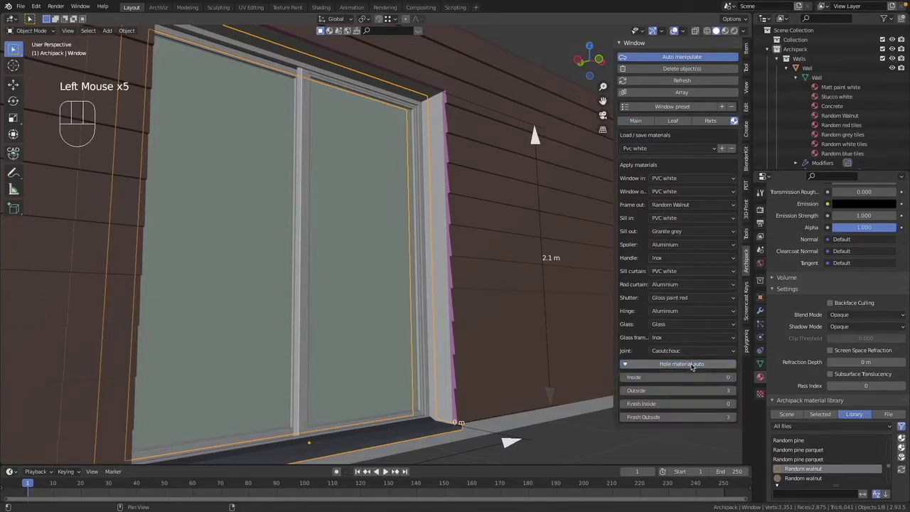
click(636, 121)
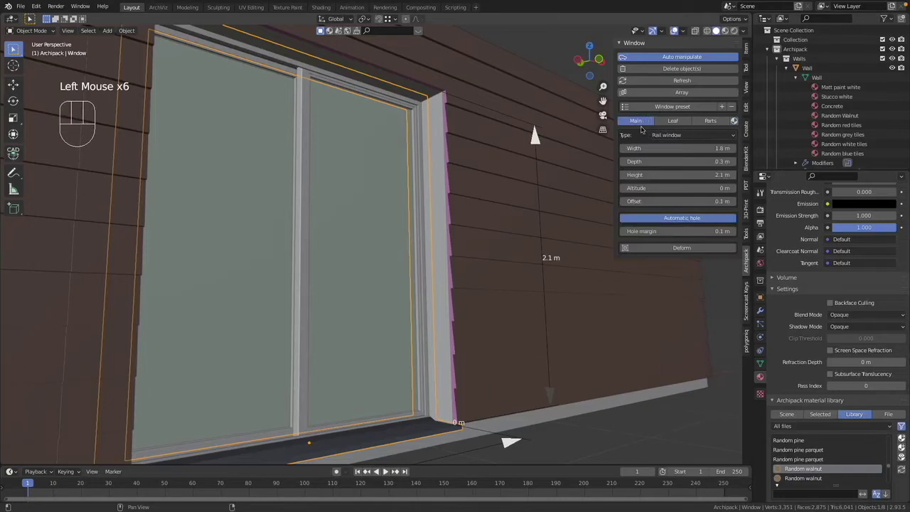
click(683, 220)
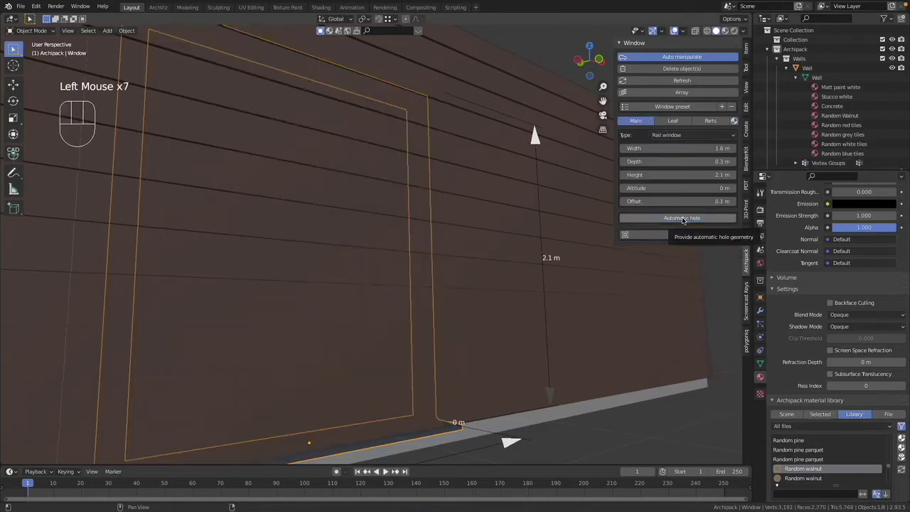
- Turn the window's Automatic hole option back on and check the wall from outside and inside
click(683, 219)
click(689, 219)
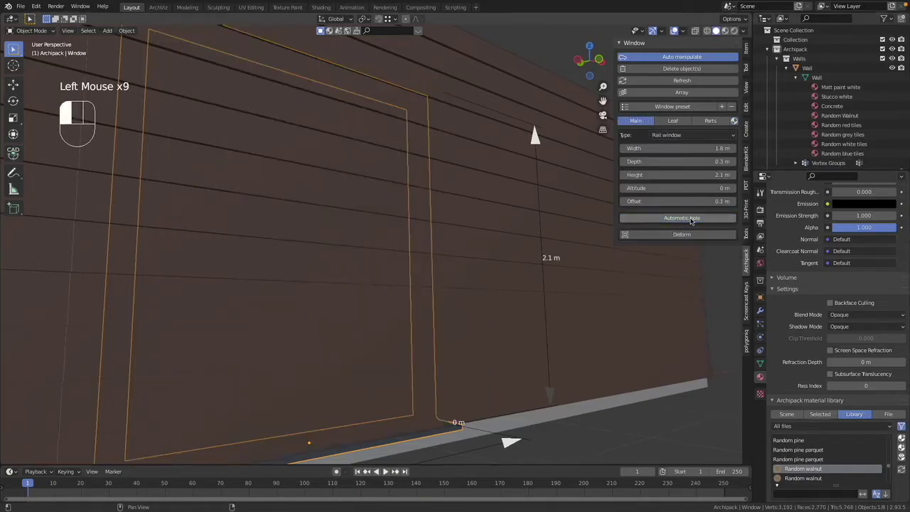
click(692, 221)
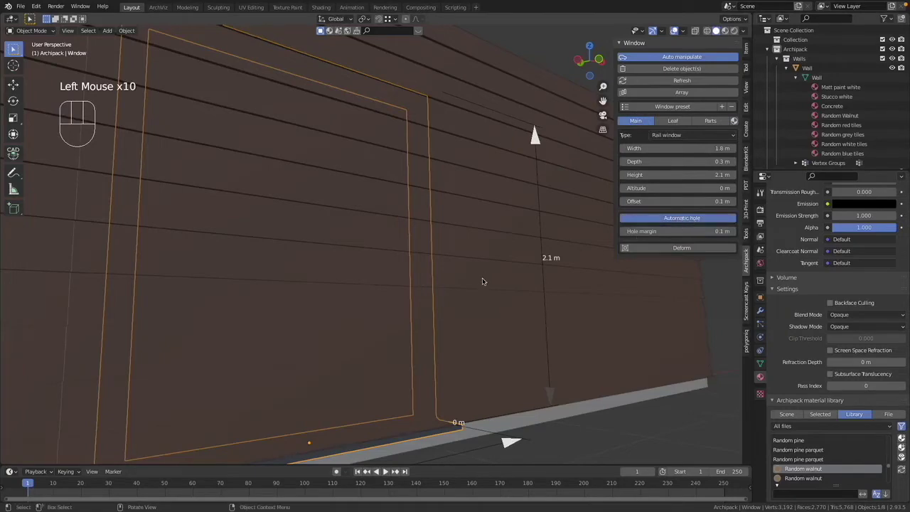
super+scroll(475, 288, down, 5)
scroll(476, 289, up, 5)
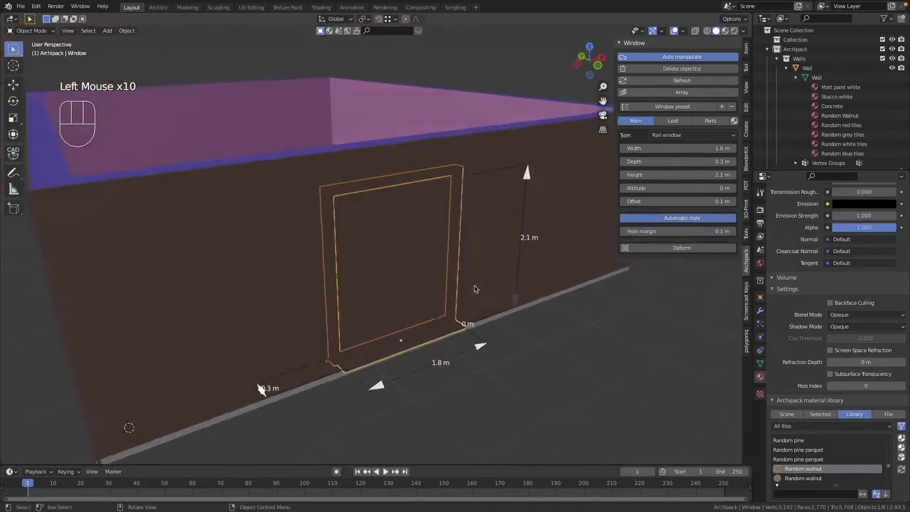
scroll(476, 289, down, 5)
scroll(475, 289, up, 5)
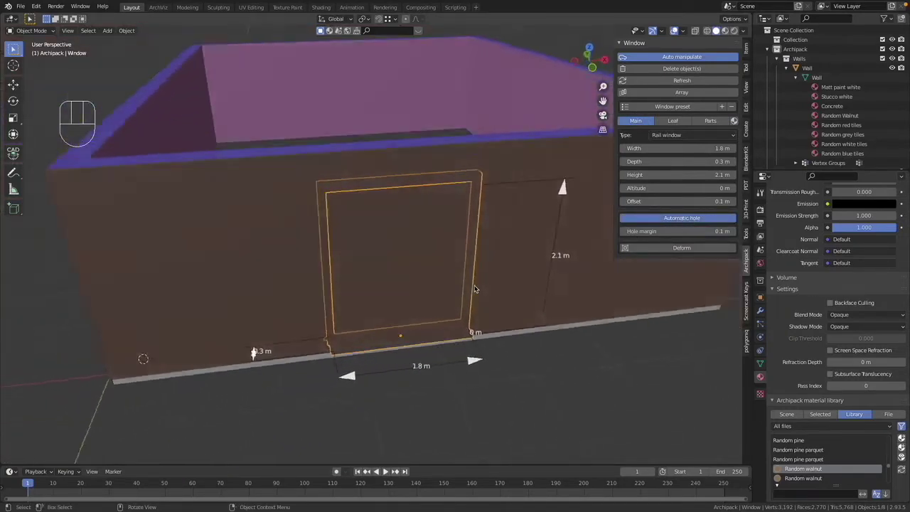
scroll(476, 288, left, 10)
scroll(475, 289, down, 5)
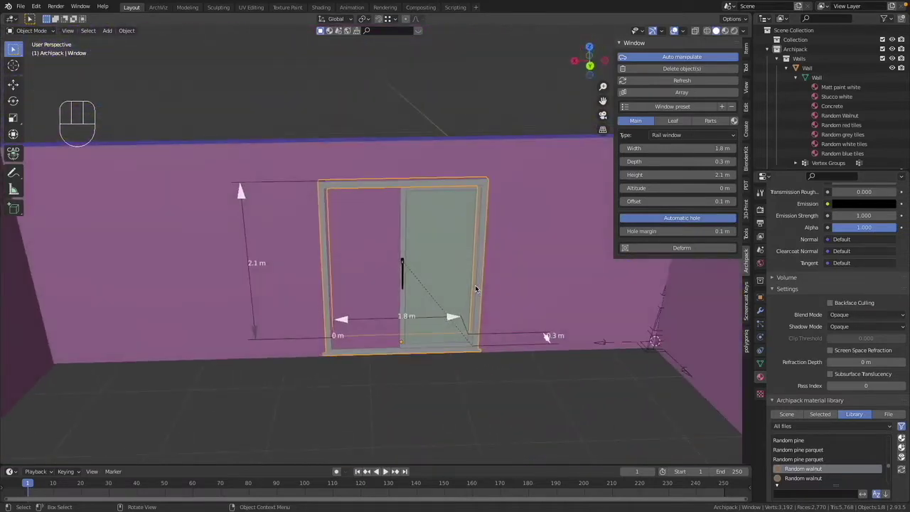
scroll(476, 289, right, 5)
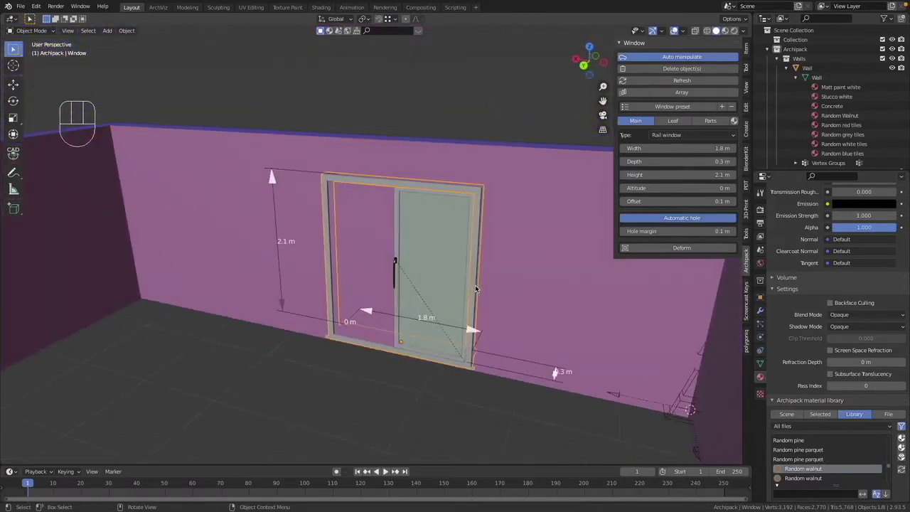
- Select the wall and run Auto Boolean on it to cut the window's hole
click(353, 346)
scroll(353, 347, right, 5)
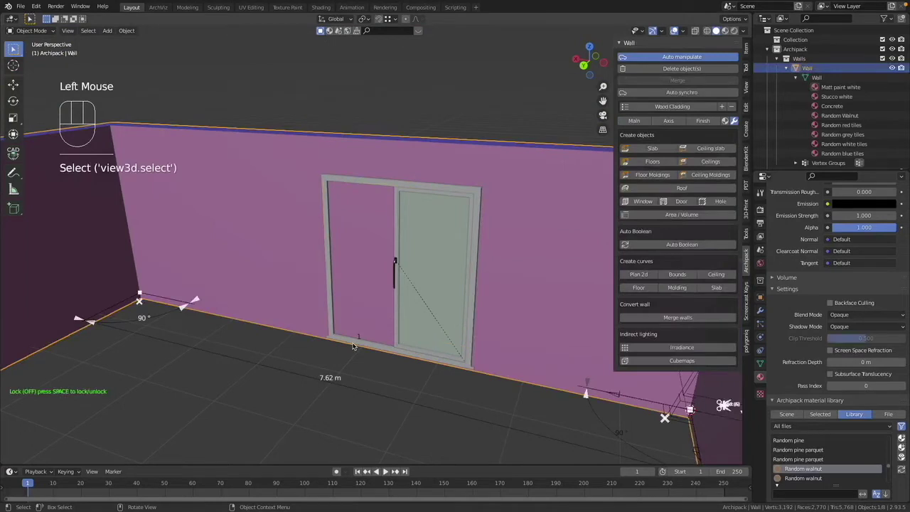
scroll(354, 346, up, 3)
shift+scroll(354, 346, down, 2)
super+scroll(354, 346, down, 5)
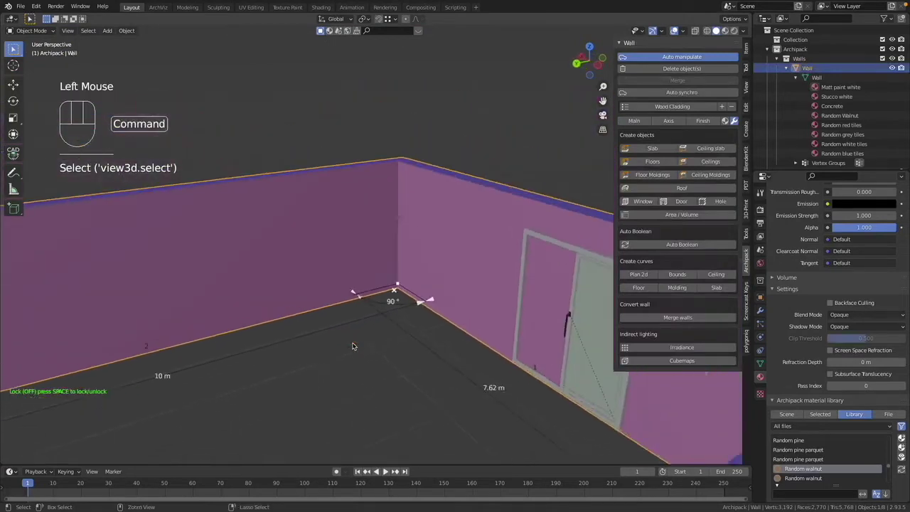
scroll(353, 346, up, 2)
scroll(353, 346, up, 3)
shift+scroll(353, 347, right, 5)
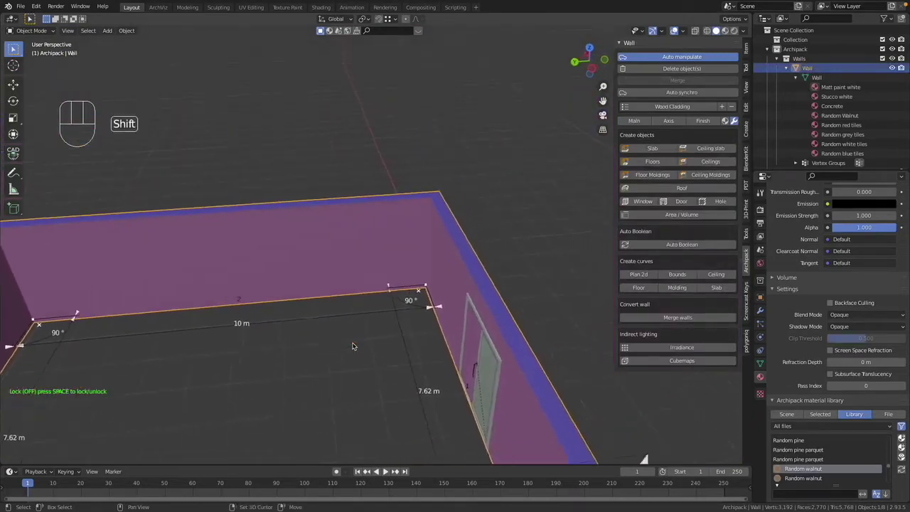
scroll(354, 347, right, 6)
scroll(354, 346, right, 4)
shift+scroll(353, 346, down, 6)
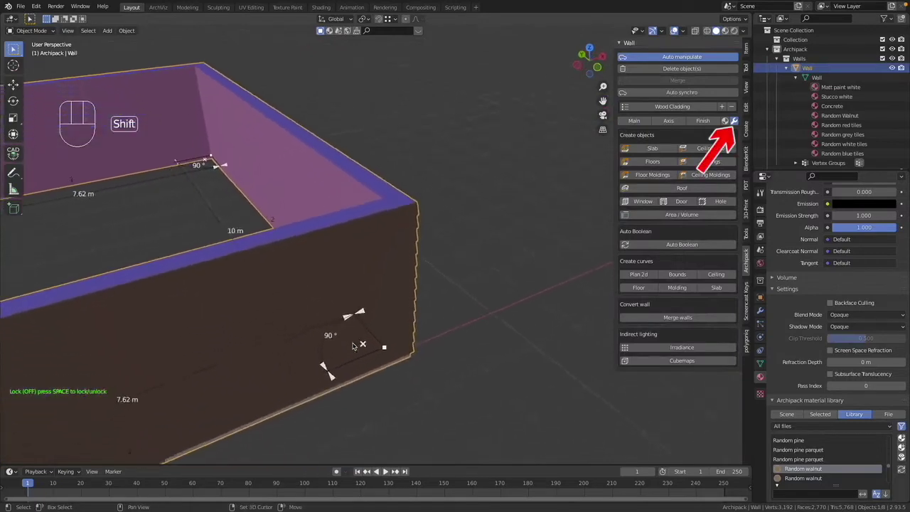
super+scroll(353, 347, down, 3)
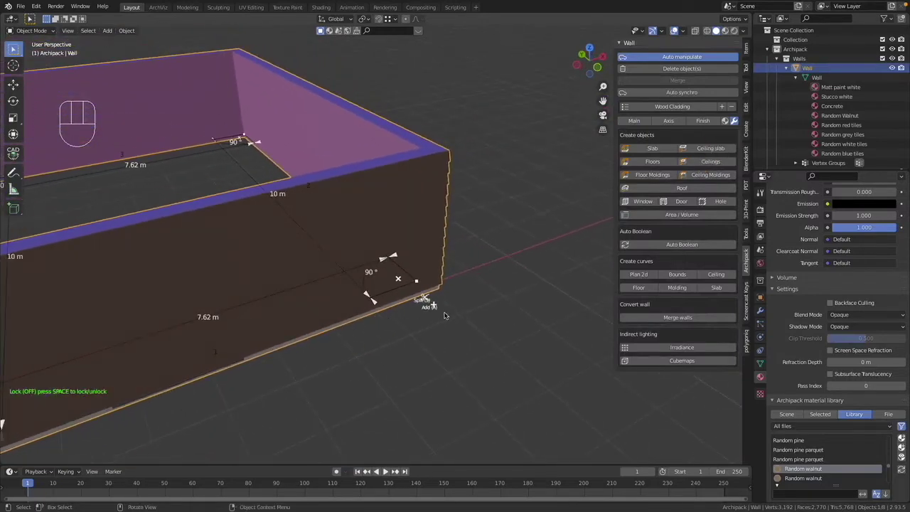
click(664, 245)
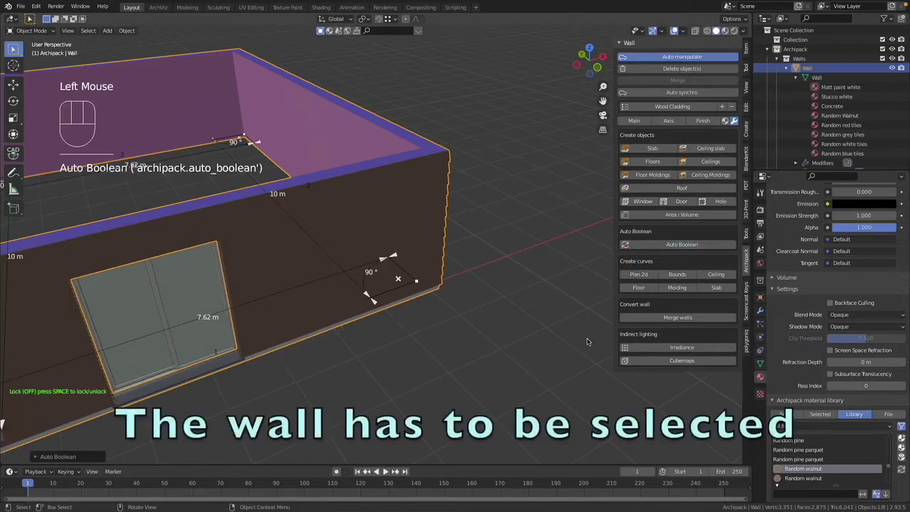
- Deselect the wall and examine the window opening and its cut edges from inside and outside
click(543, 335)
scroll(435, 363, left, 10)
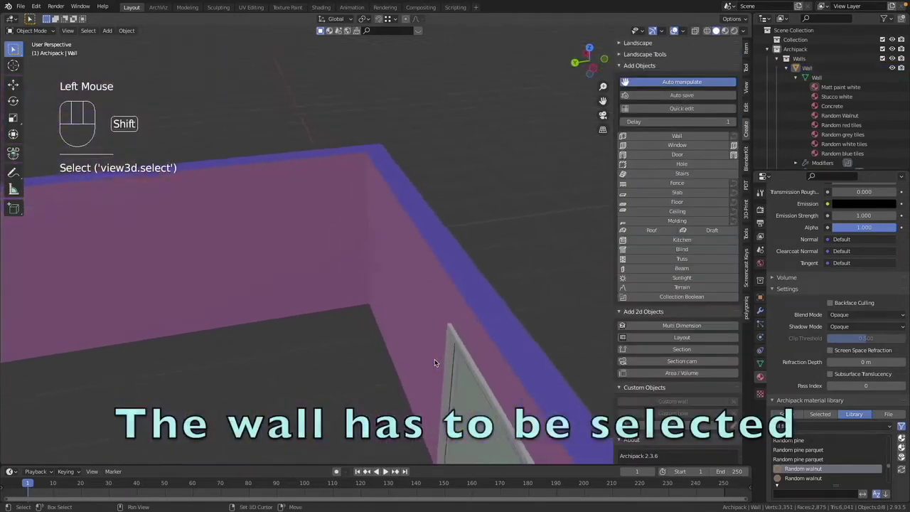
shift+scroll(436, 363, left, 3)
super+scroll(435, 362, up, 8)
super+scroll(435, 363, down, 10)
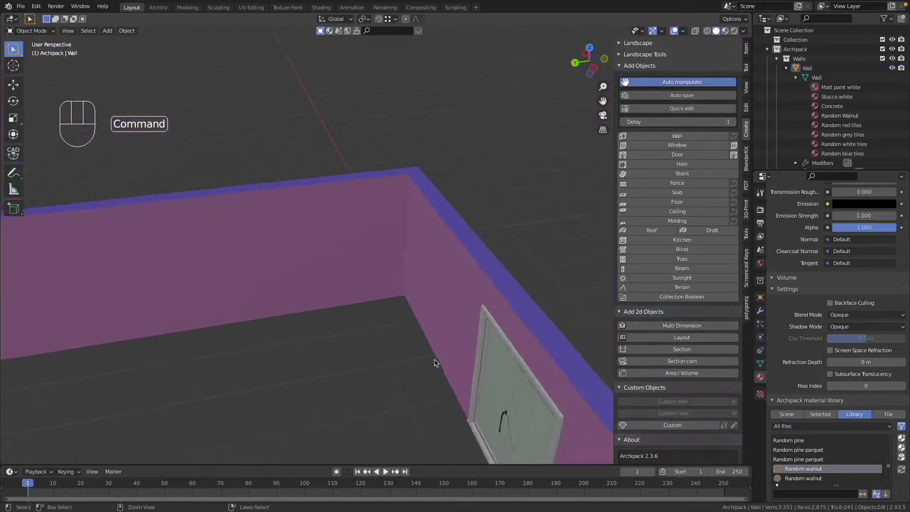
shift+scroll(436, 362, right, 5)
scroll(435, 363, right, 15)
super+scroll(436, 363, up, 5)
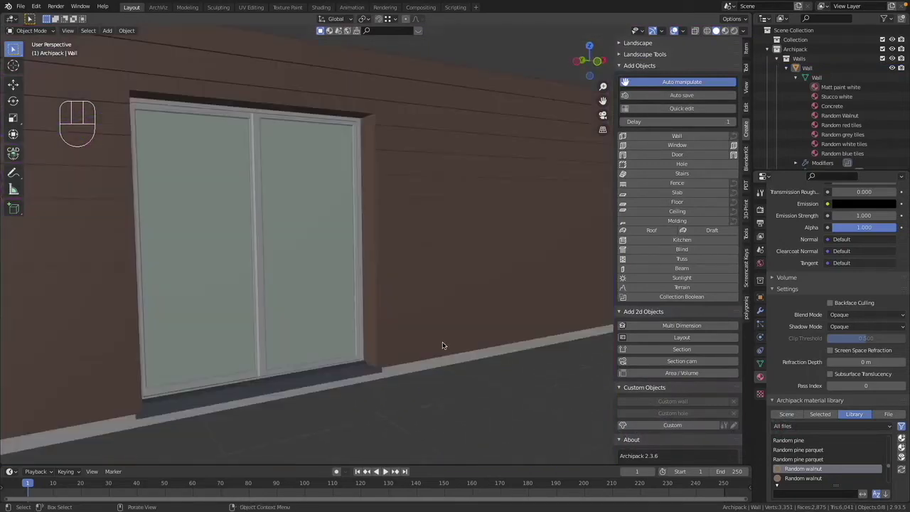
- Enable segment override 1 in the wall's materials, set its outside material to Random Walnut, and check the wall corner
click(441, 345)
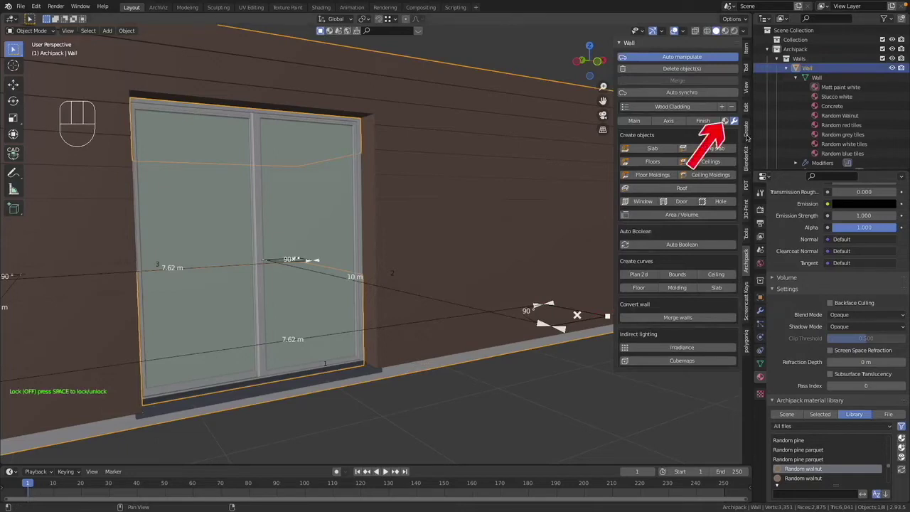
click(726, 122)
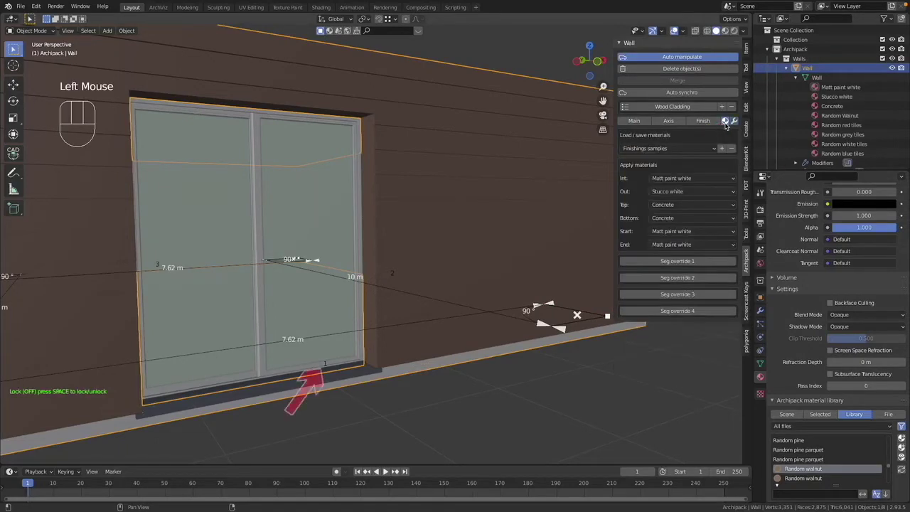
click(693, 261)
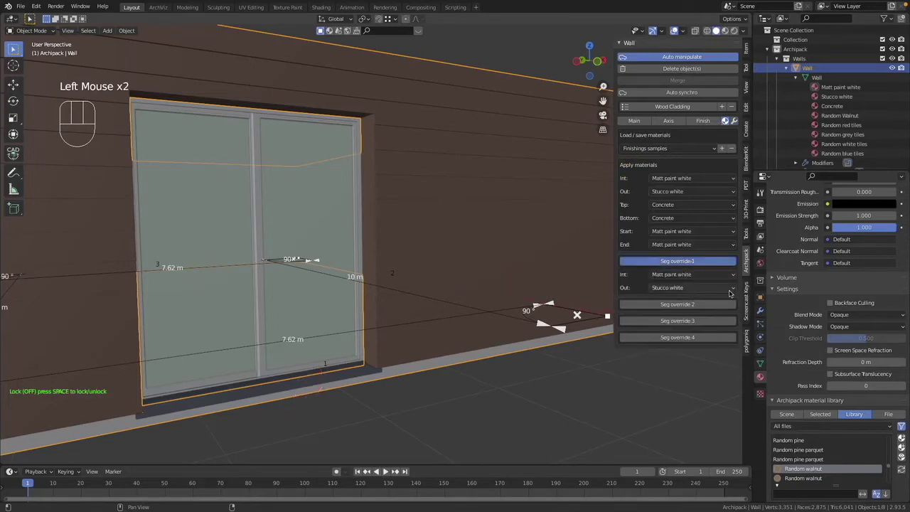
click(732, 288)
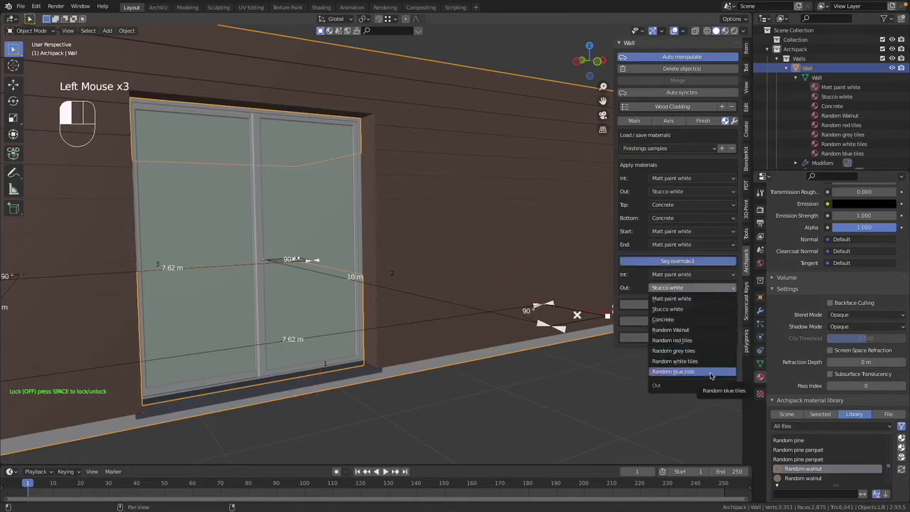
click(686, 330)
middle_drag(457, 368, 380, 391)
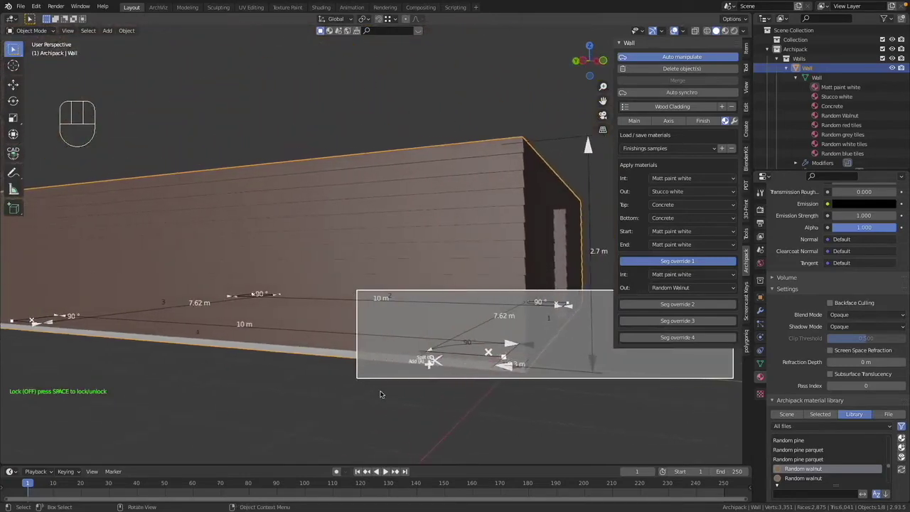
key(Escape)
mouse_move(458, 389)
middle_down()
mouse_move(490, 388)
mouse_move(469, 387)
middle_up()
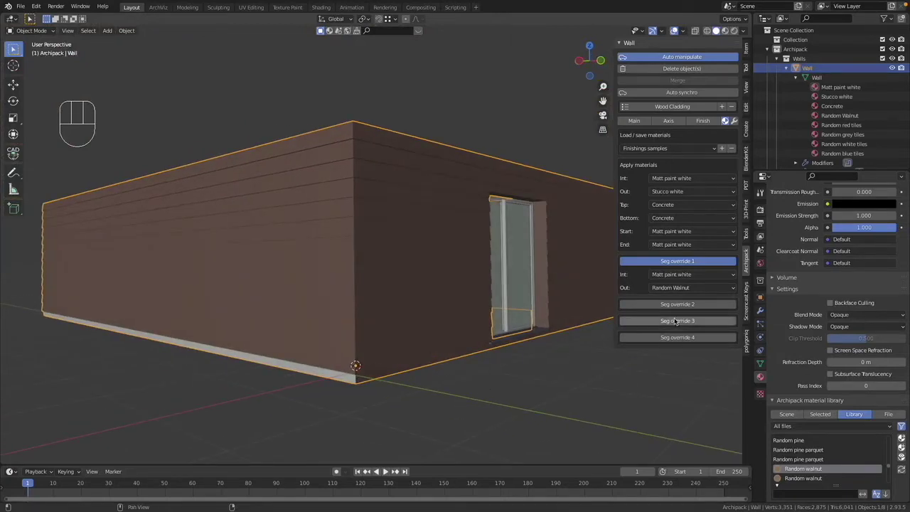
- Enable segment override 4 for the wall and set its outside material to Random Walnut
click(665, 339)
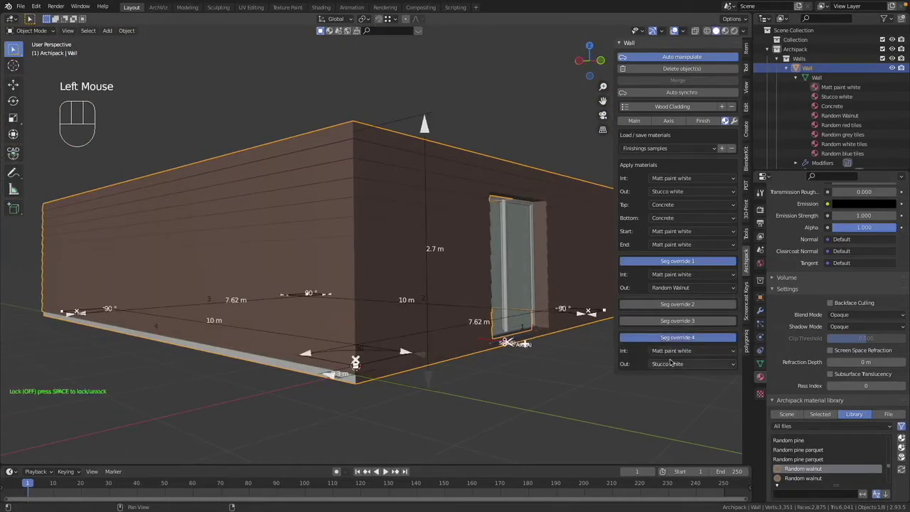
click(734, 366)
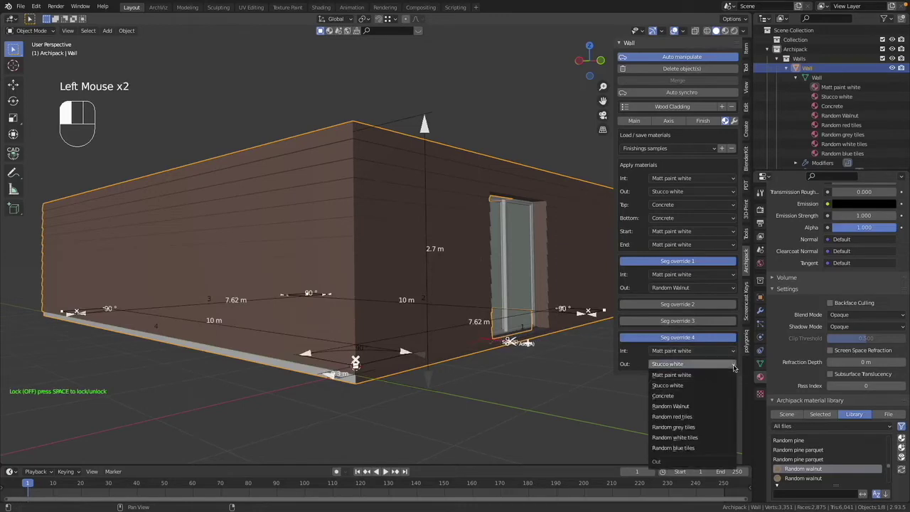
click(705, 407)
scroll(528, 389, right, 10)
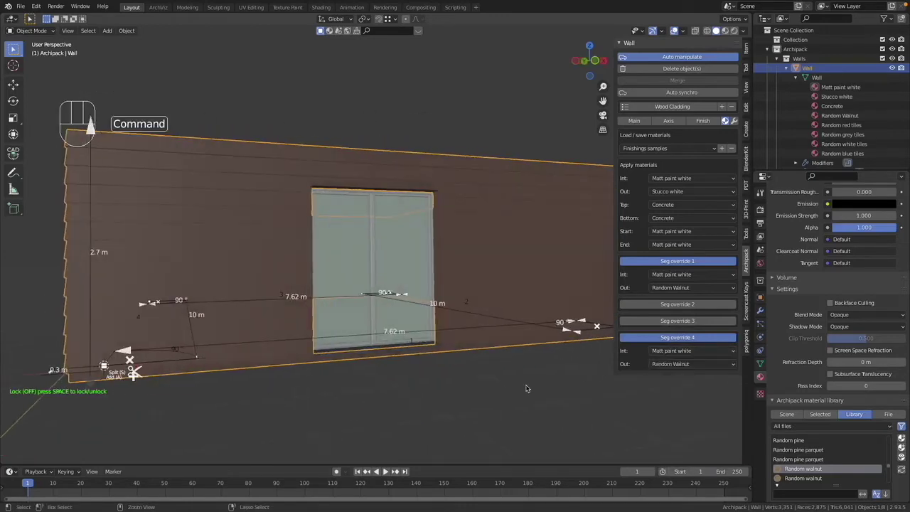
super+scroll(528, 388, up, 4)
click(508, 400)
- Add a light to the scene and move it to illuminate the outside of the window wall
scroll(508, 400, left, 8)
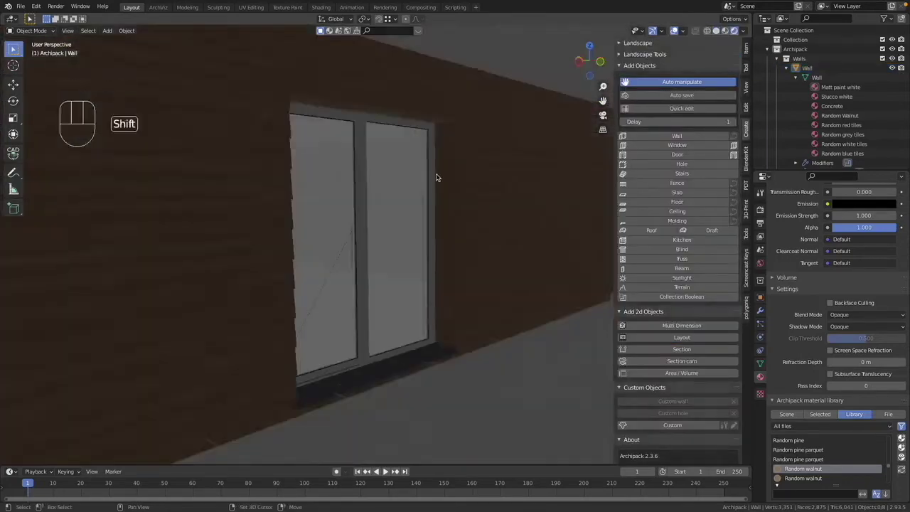
super+scroll(438, 177, down, 10)
key(shift+a)
mouse_move(426, 293)
click(498, 293)
key(g)
click(451, 144)
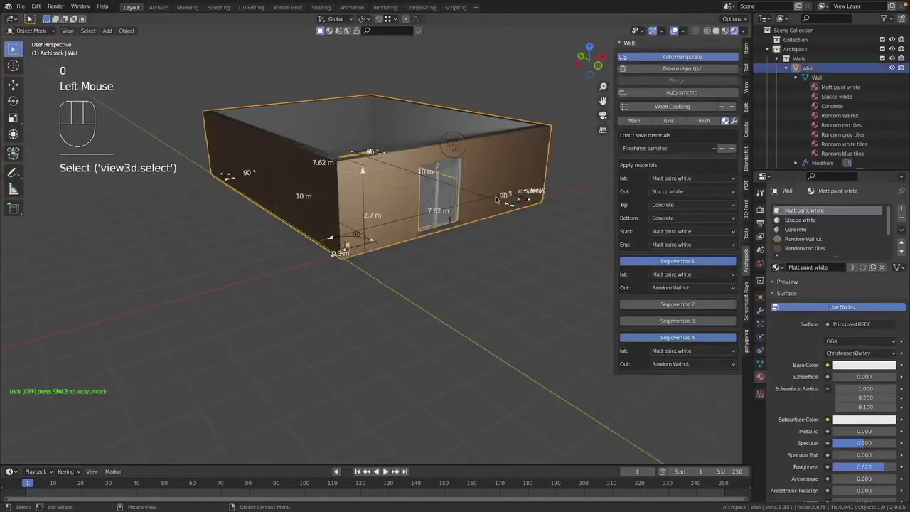
- Examine the walnut cladding and the cut edges around the window in the rendered view
super+scroll(504, 168, up, 10)
scroll(503, 167, left, 5)
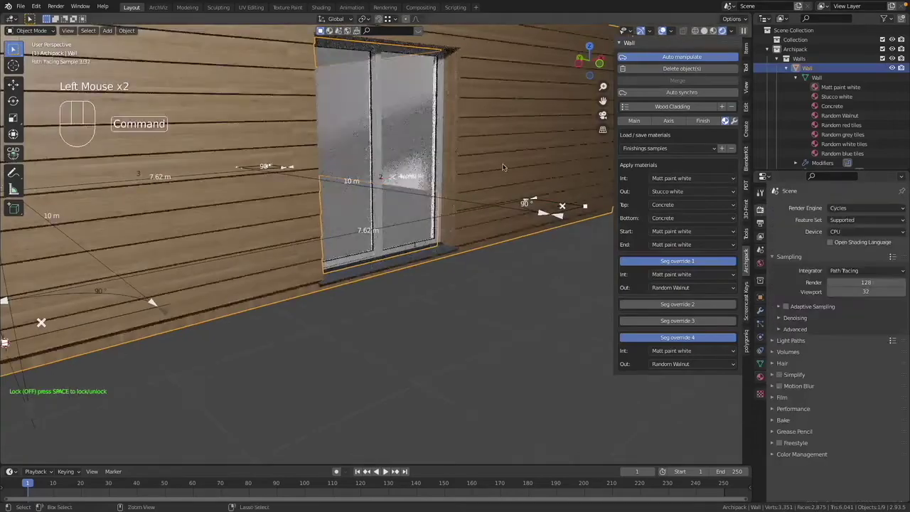
super+scroll(504, 168, up, 8)
super+scroll(503, 185, down, 8)
scroll(502, 185, right, 8)
shift+scroll(250, 185, right, 5)
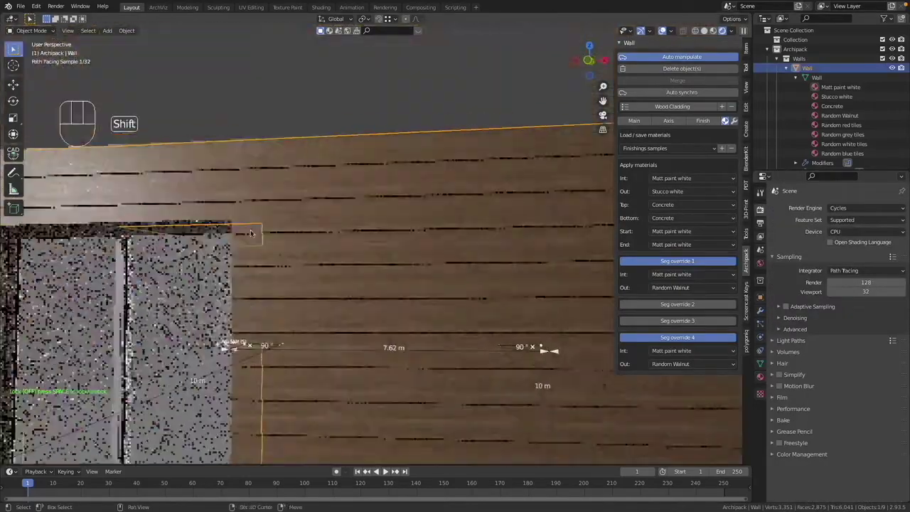
scroll(250, 185, right, 6)
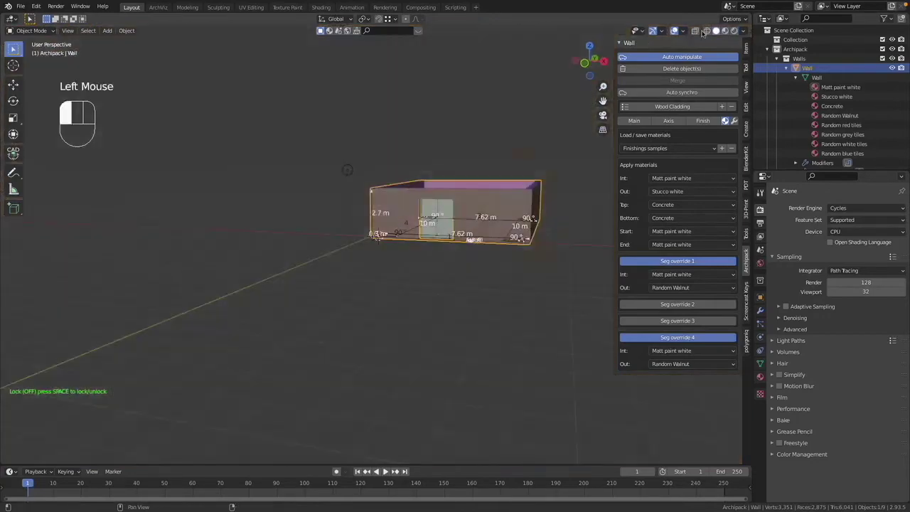
- Add a 180x110 flat 3 window from the wall tools to the long clad wall and finish placing windows
click(420, 370)
click(417, 213)
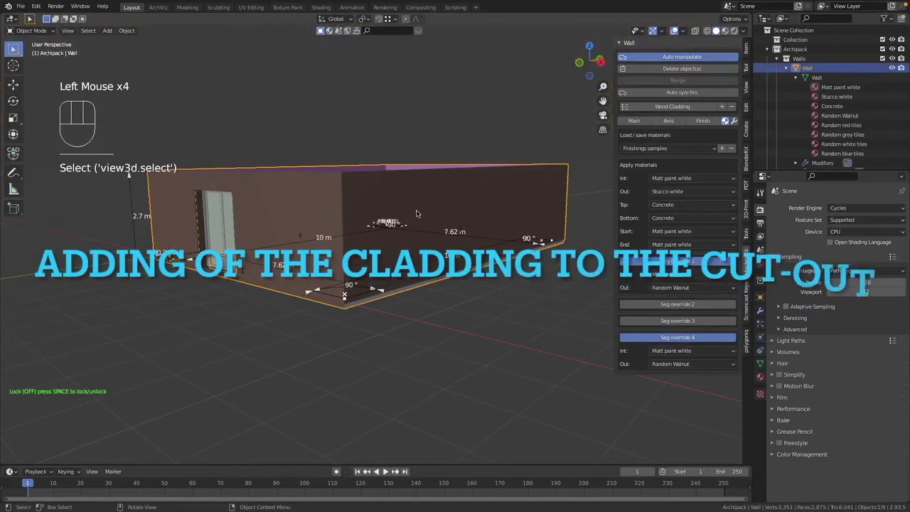
scroll(418, 214, right, 6)
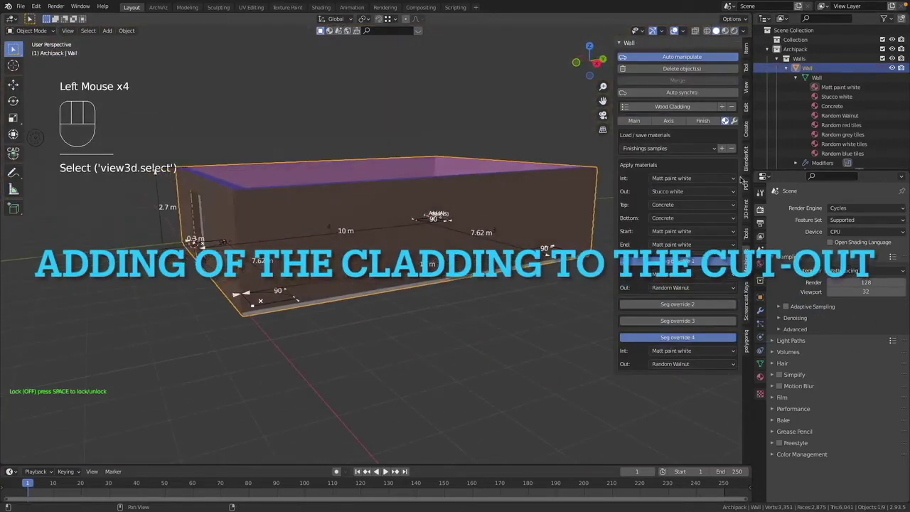
click(746, 133)
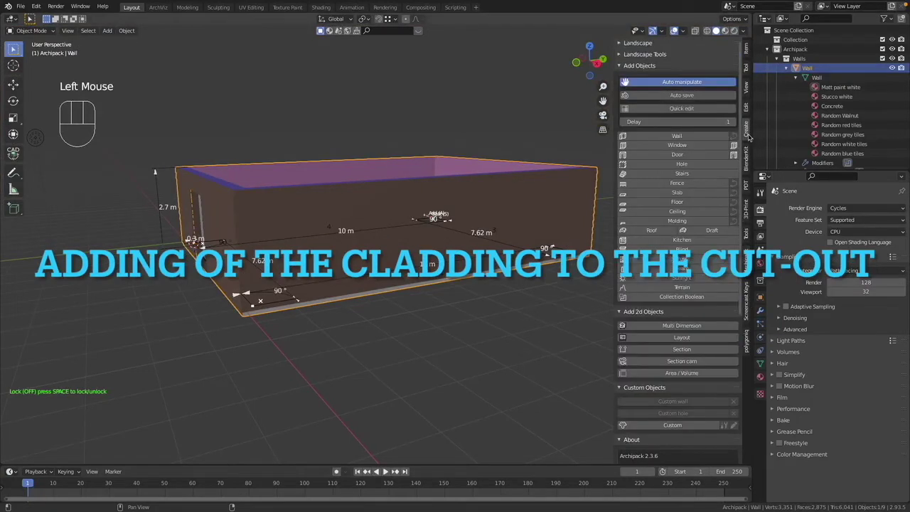
click(745, 266)
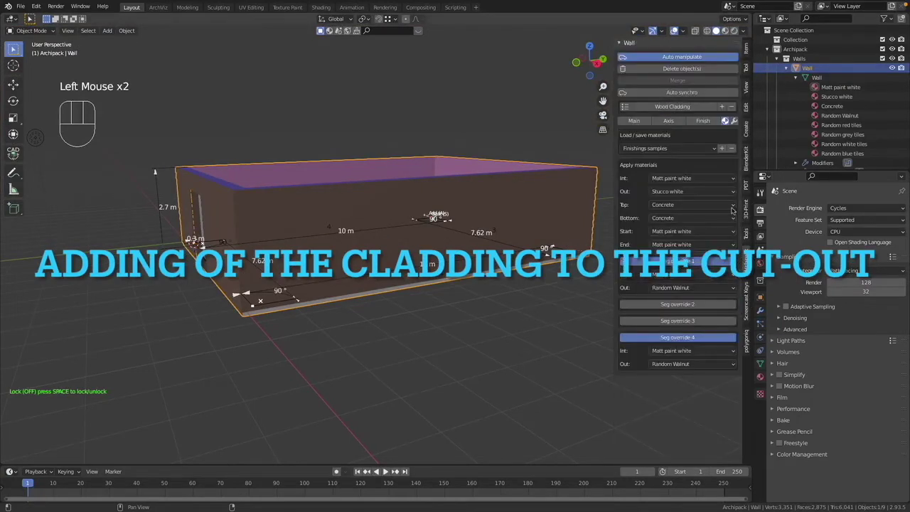
click(732, 122)
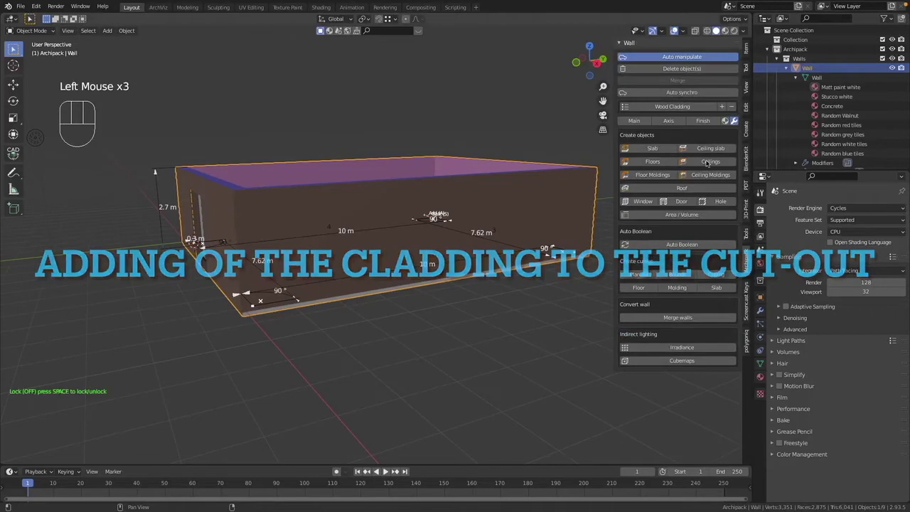
click(645, 202)
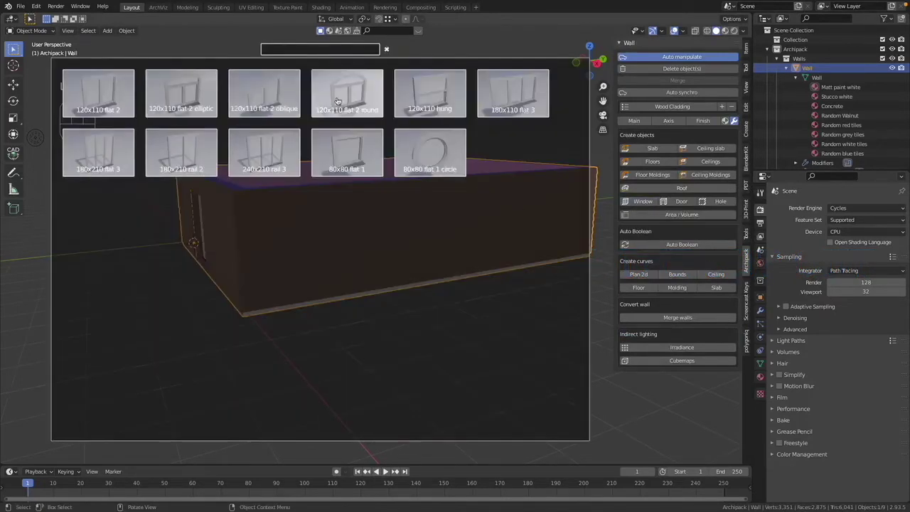
click(500, 103)
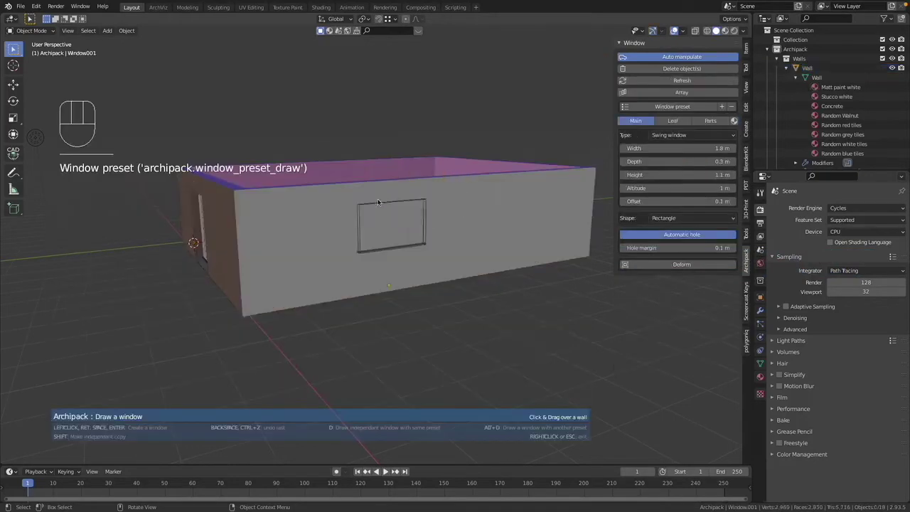
click(360, 241)
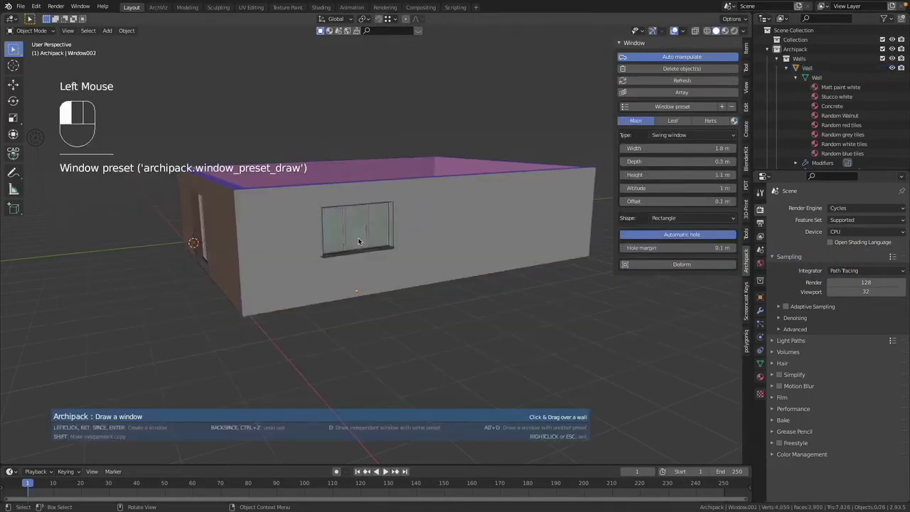
middle_drag(392, 258, 469, 241)
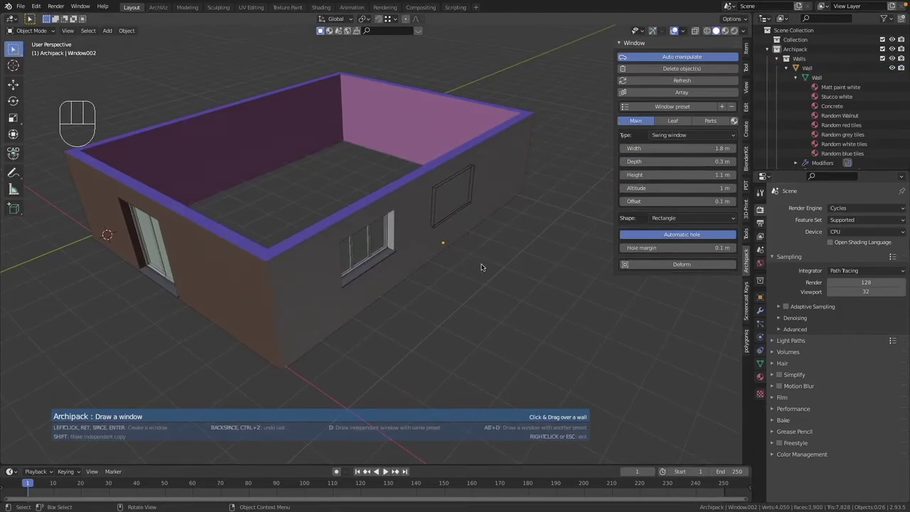
key(Escape)
- Examine the cut cladding edges and the reveal around the new three-pane window from several angles
scroll(504, 247, down, 5)
super+scroll(368, 220, up, 8)
scroll(361, 209, left, 5)
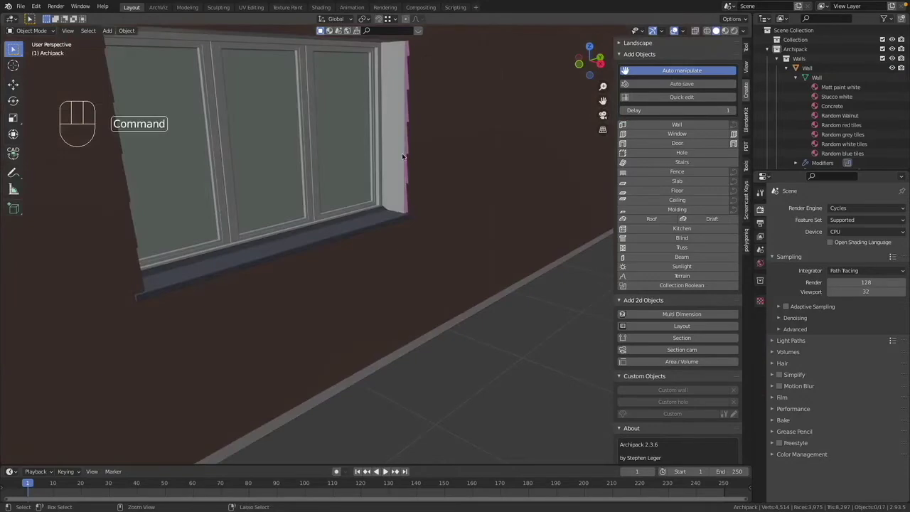
super+scroll(403, 153, up, 5)
shift+scroll(403, 157, up, 5)
shift+scroll(403, 162, up, 2)
scroll(374, 200, down, 6)
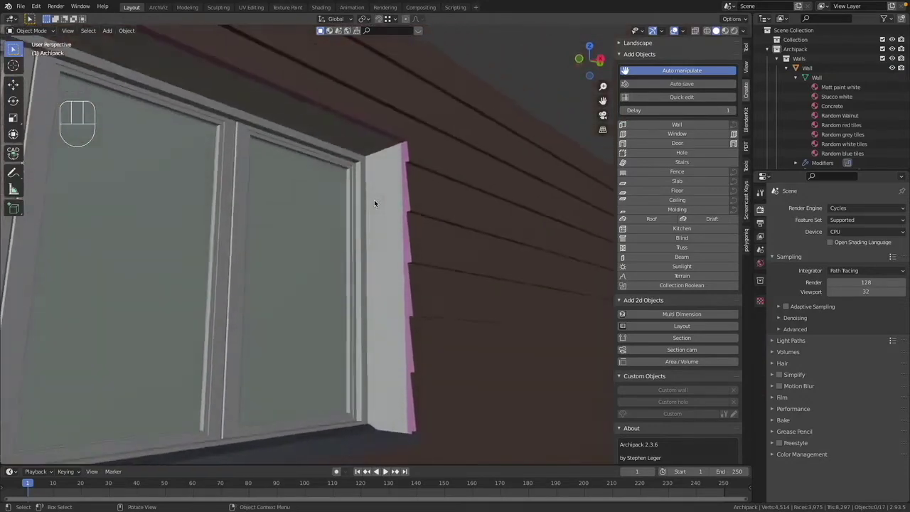
scroll(382, 207, left, 4)
scroll(382, 207, up, 3)
scroll(382, 207, right, 10)
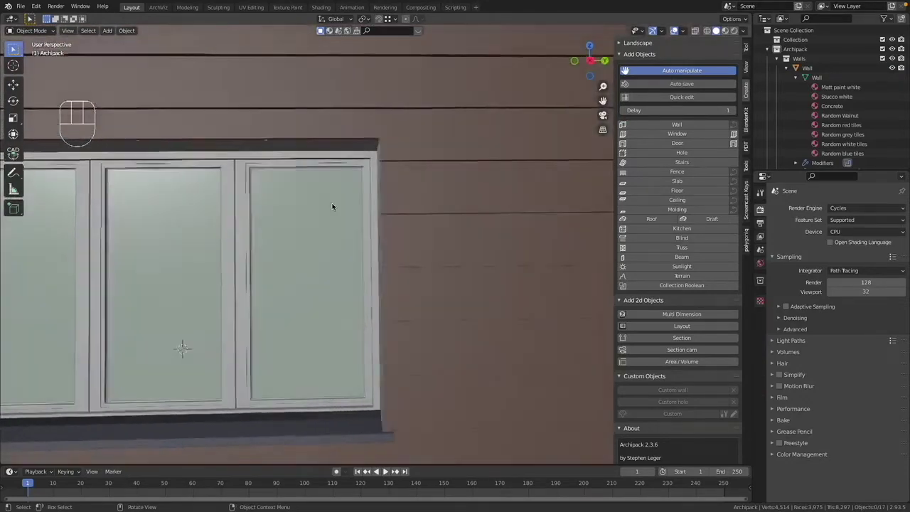
scroll(323, 206, left, 8)
shift+scroll(448, 279, right, 6)
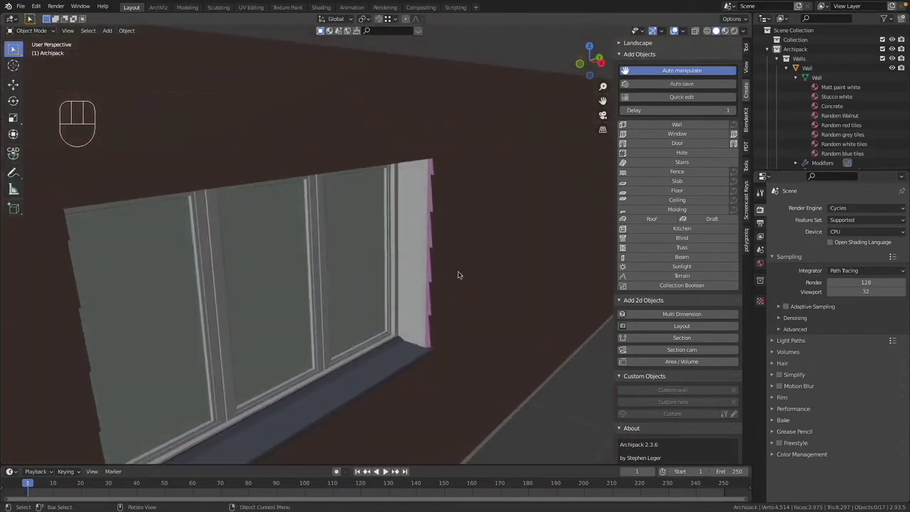
- Append the Random walnut material from the Archipack material library to the new three-pane window
click(397, 339)
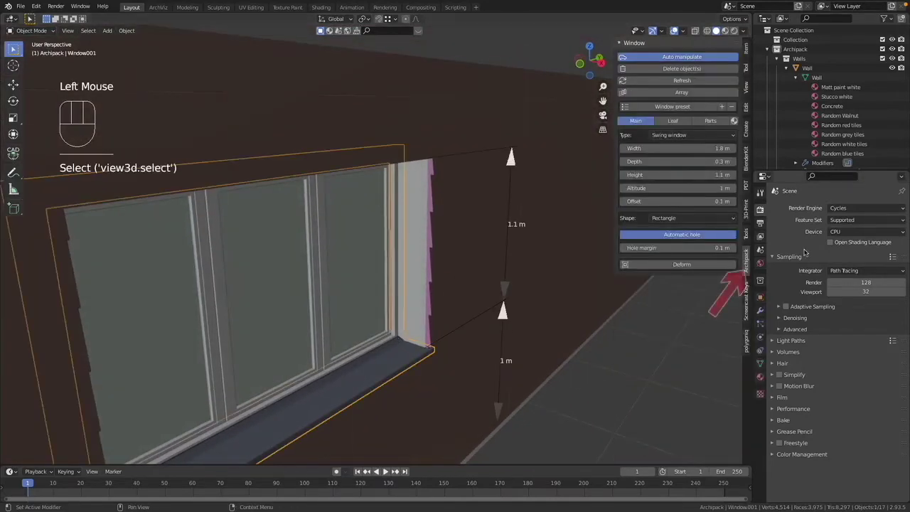
click(713, 121)
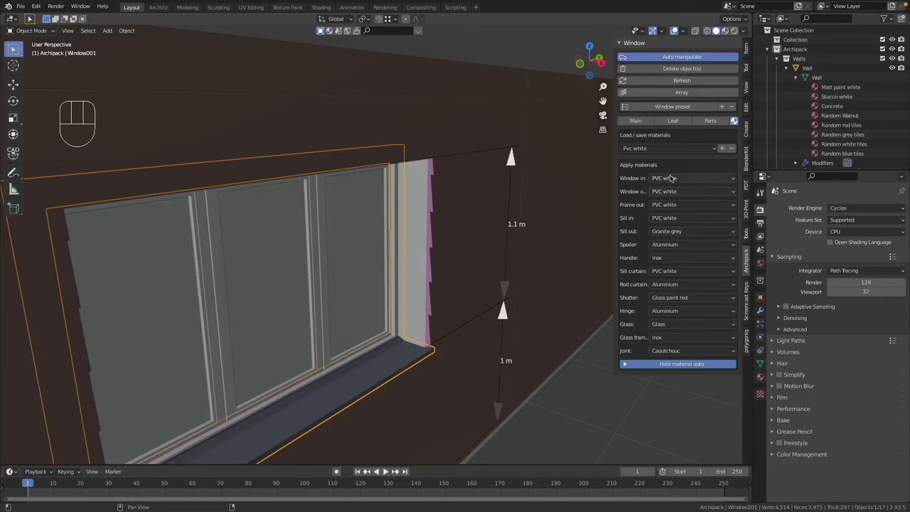
click(760, 377)
scroll(858, 431, down, 10)
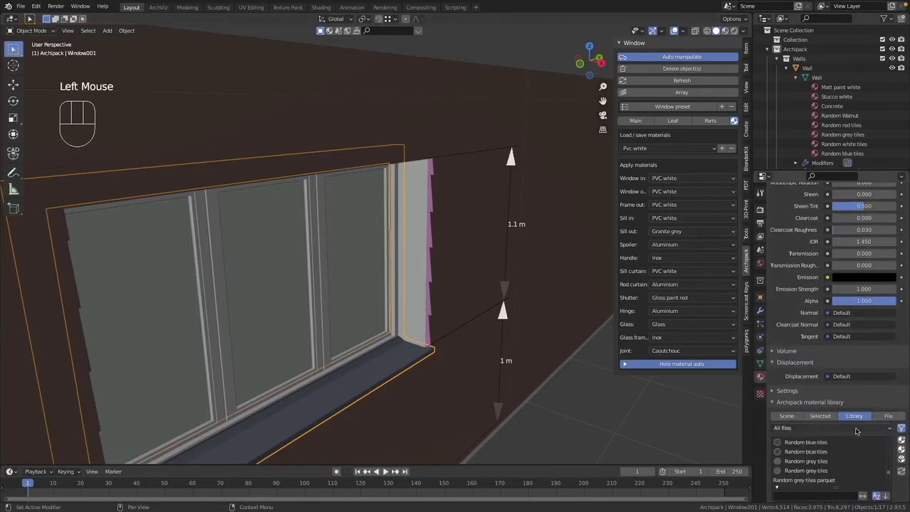
scroll(847, 456, down, 6)
scroll(847, 456, down, 4)
click(818, 452)
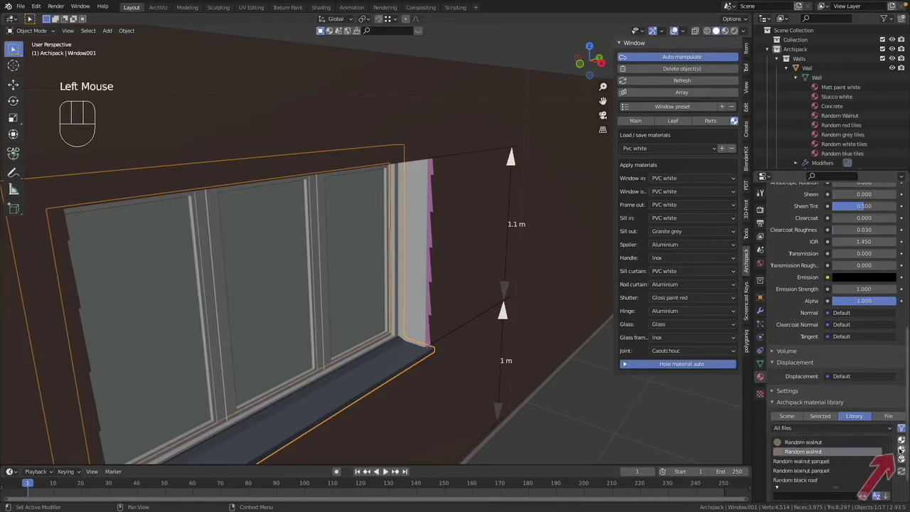
click(901, 452)
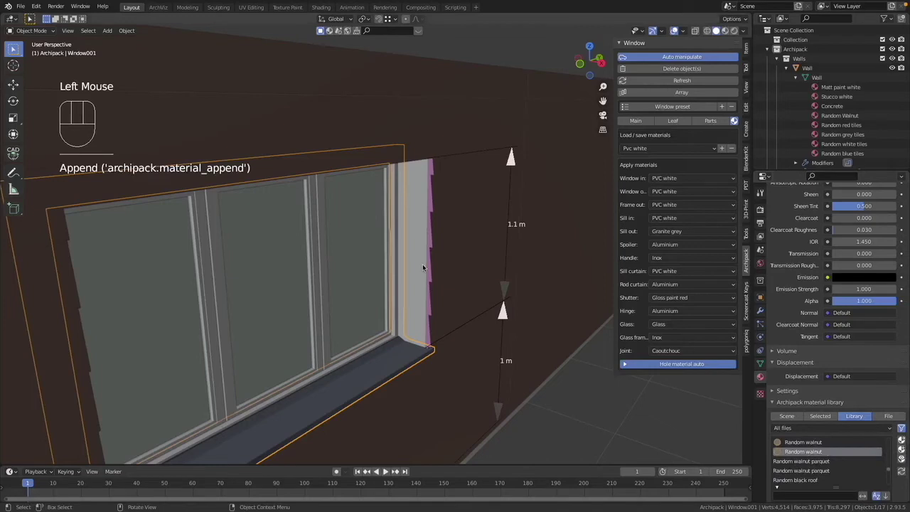
click(680, 220)
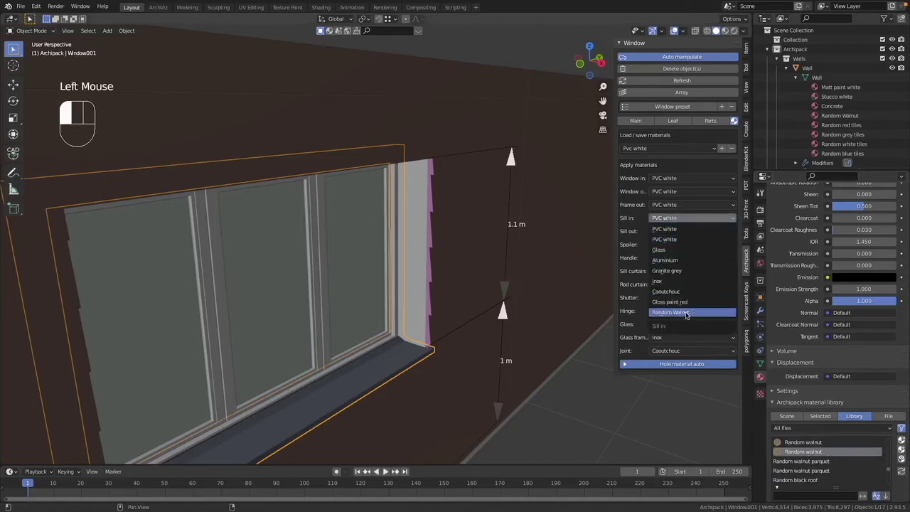
click(635, 234)
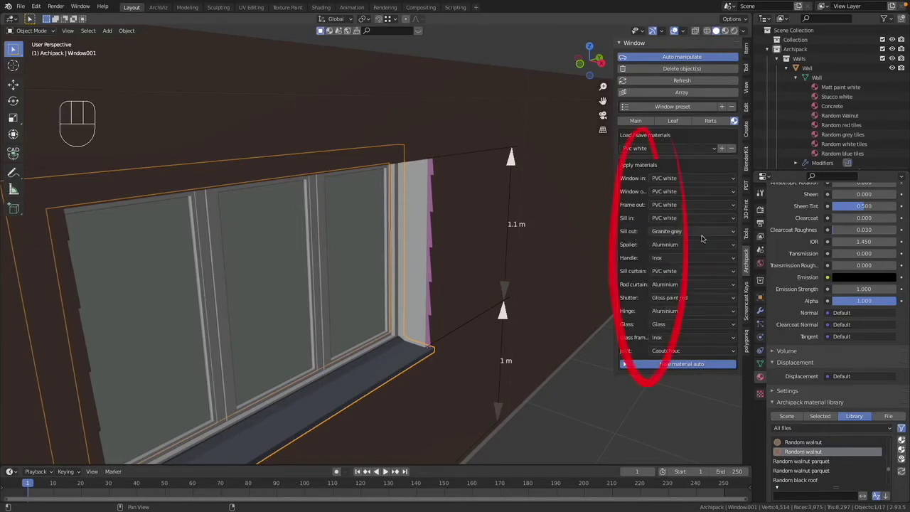
click(728, 235)
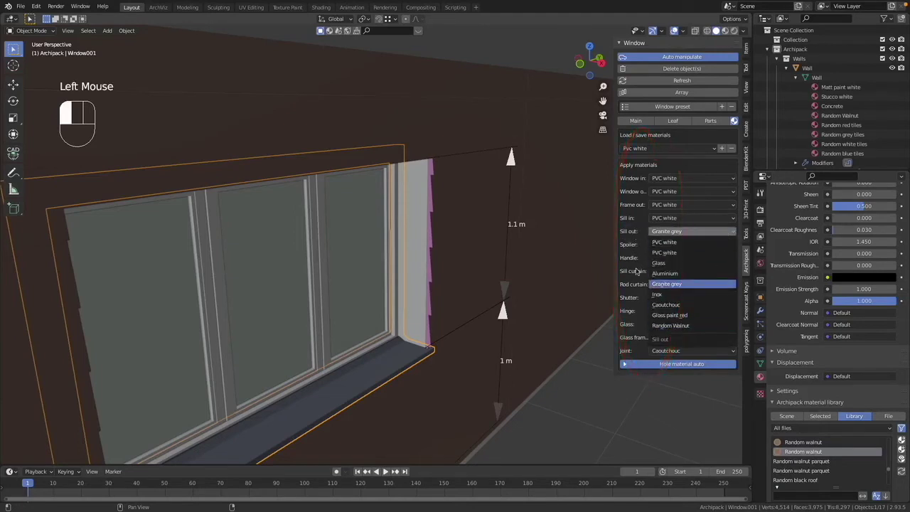
click(629, 292)
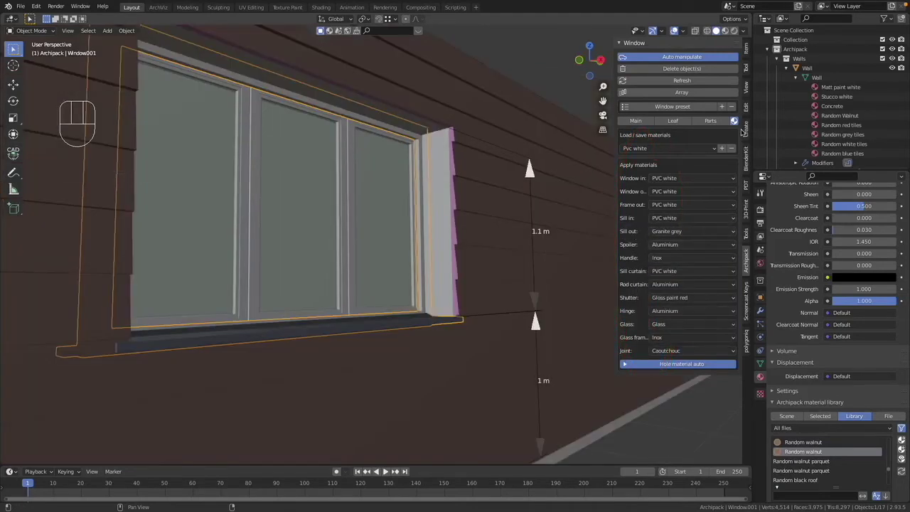
- Turn off the window's automatic hole material and set the Outside hole material index to 3
click(627, 366)
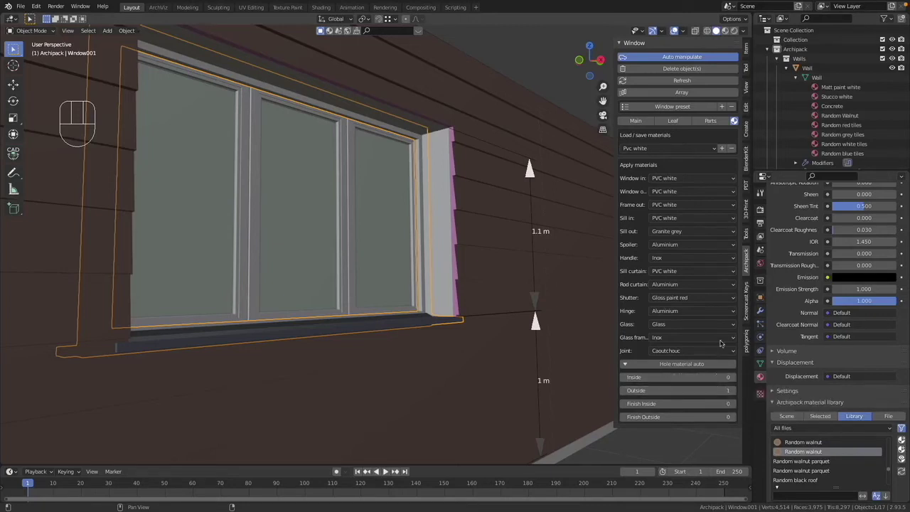
click(732, 207)
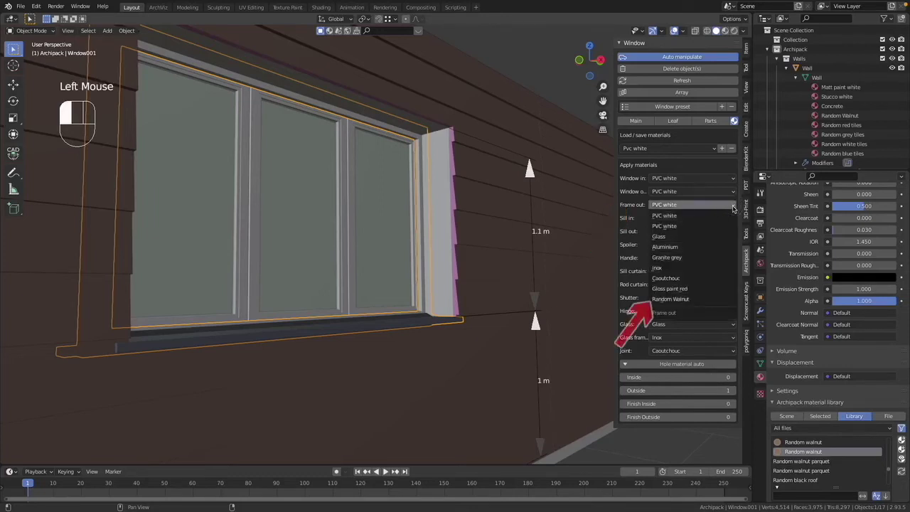
click(733, 207)
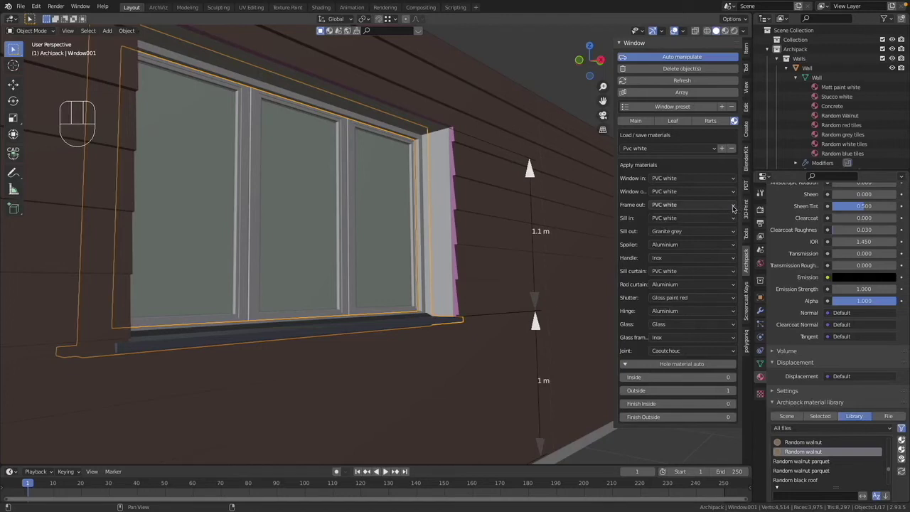
click(718, 391)
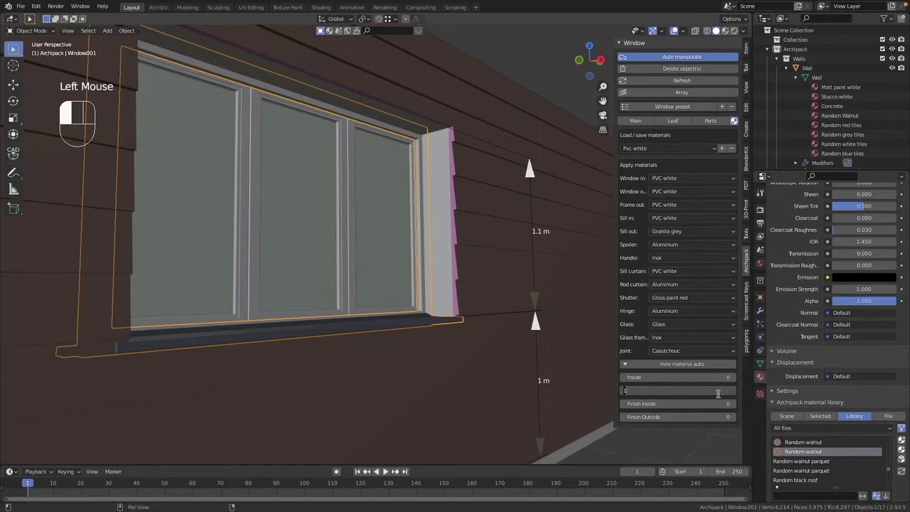
- Set the window's Frame out material to Random Walnut and check the reveal
click(704, 205)
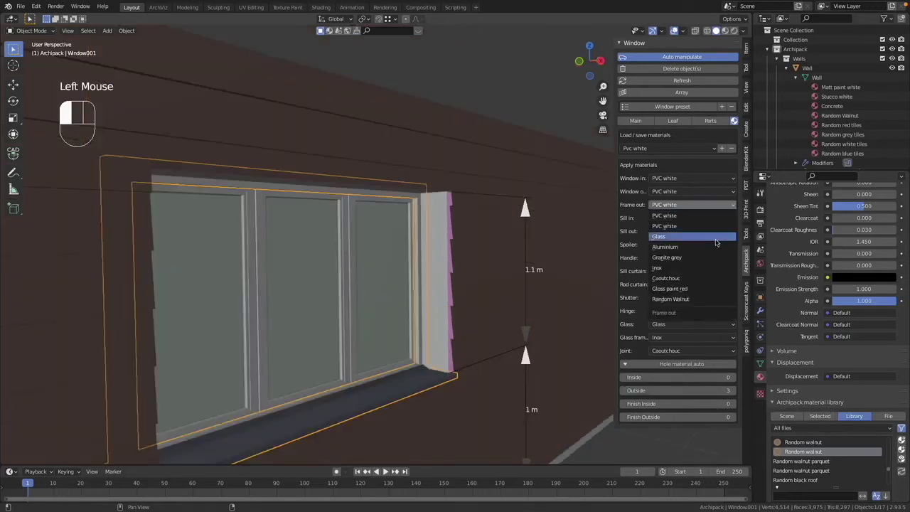
click(704, 299)
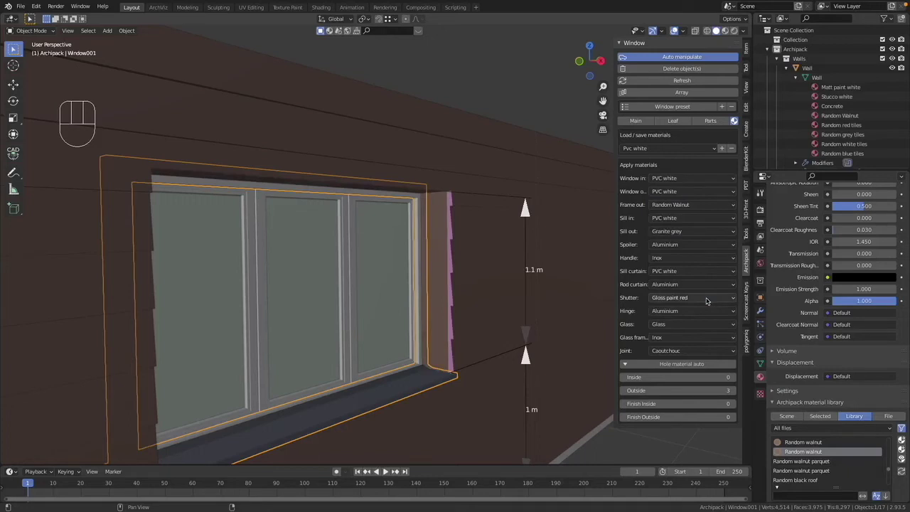
middle_drag(540, 291, 445, 275)
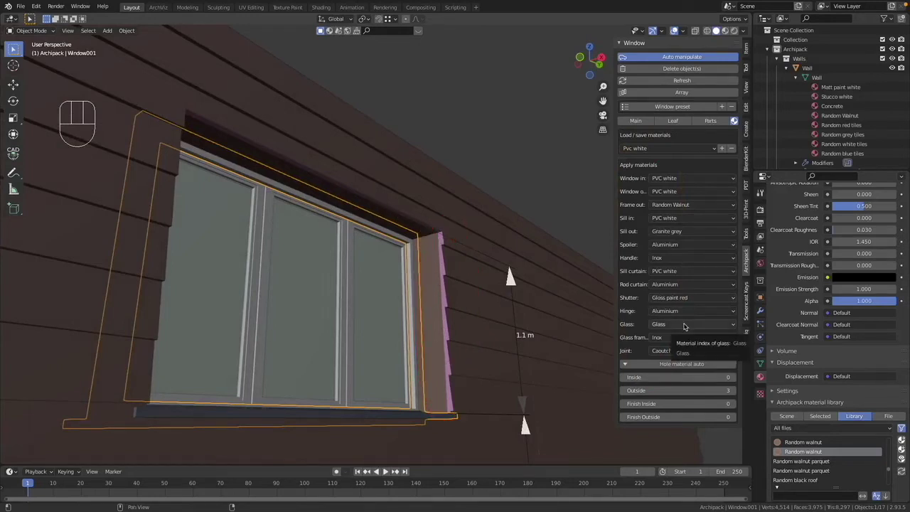
- Set the window's Finish Outside hole material index to 3 and deselect the window
click(718, 419)
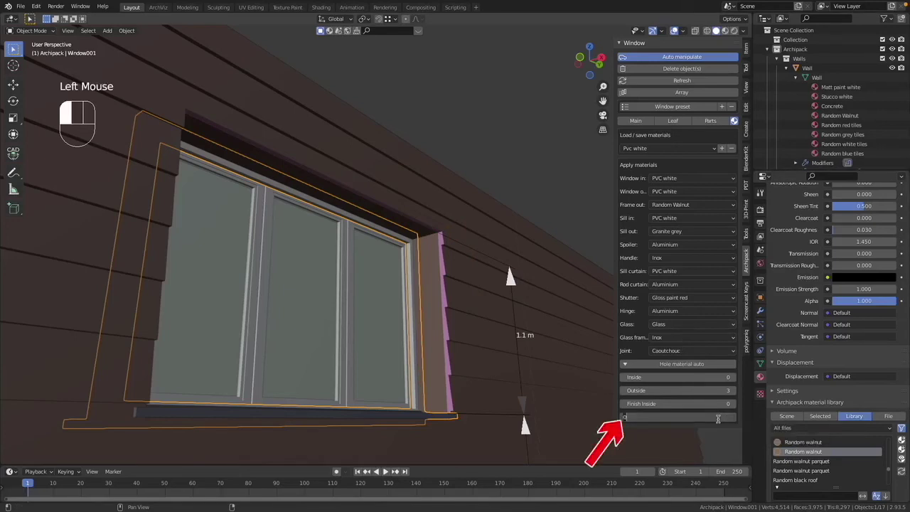
key(Return)
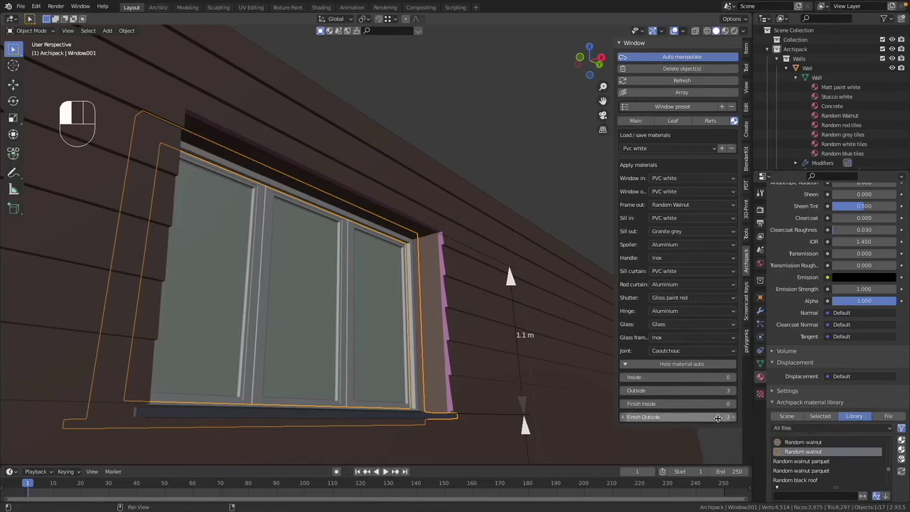
click(446, 324)
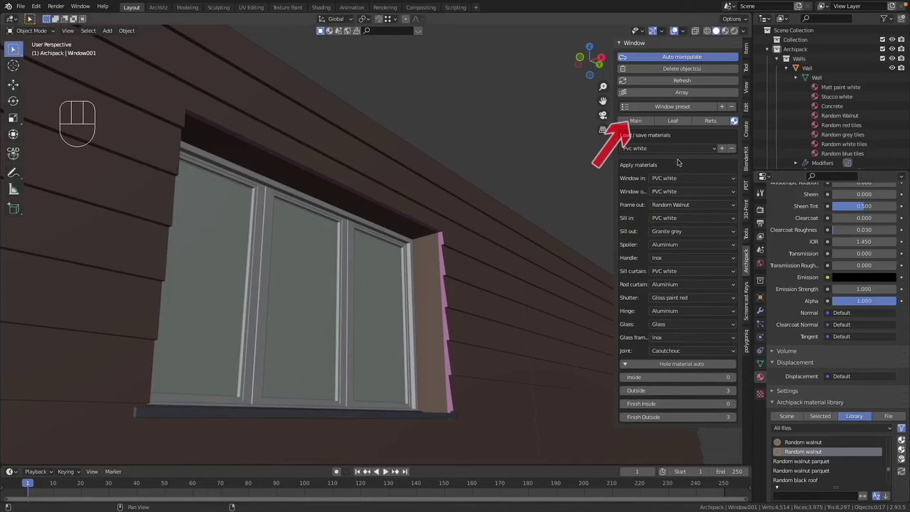
- Toggle the window's automatic hole off and on, and run Auto Boolean on the wall to recut the opening
click(648, 122)
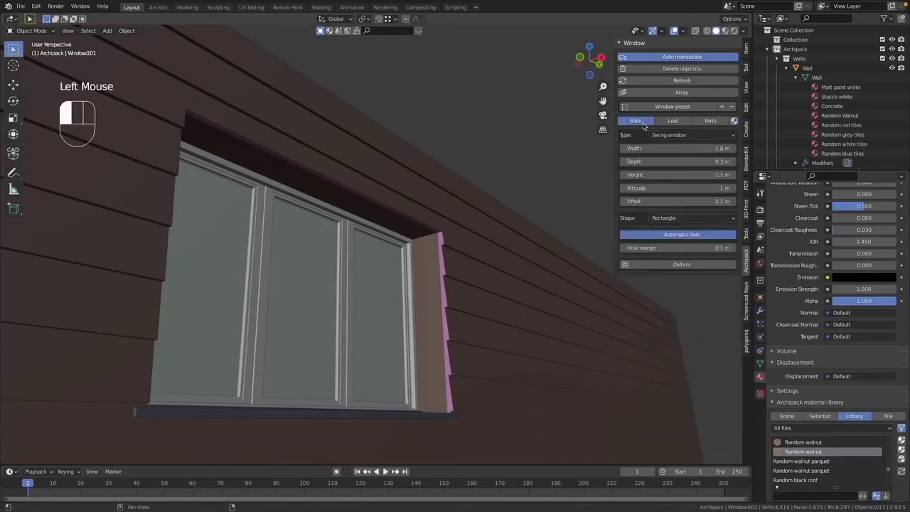
click(681, 237)
click(682, 237)
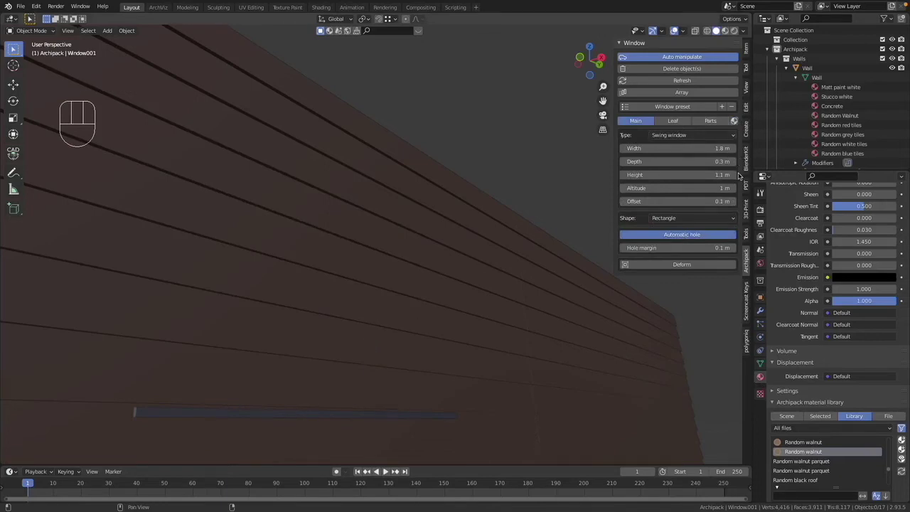
click(503, 261)
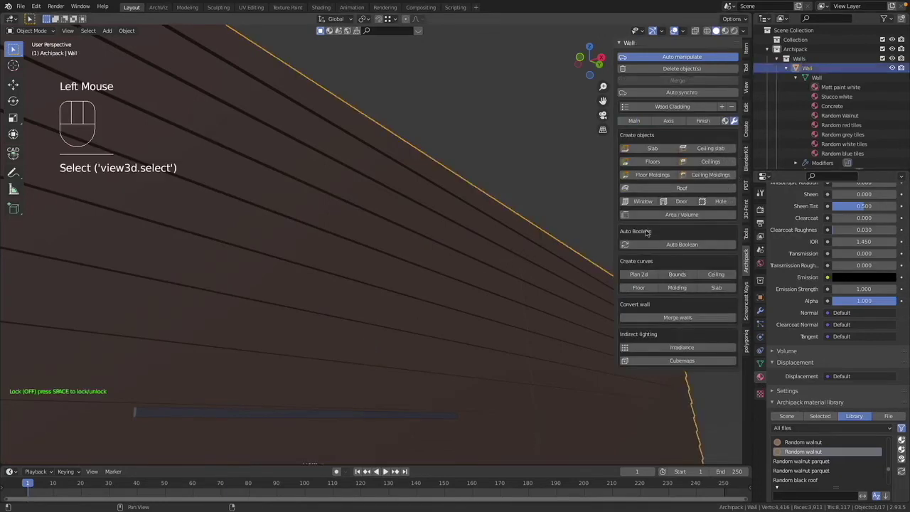
click(679, 245)
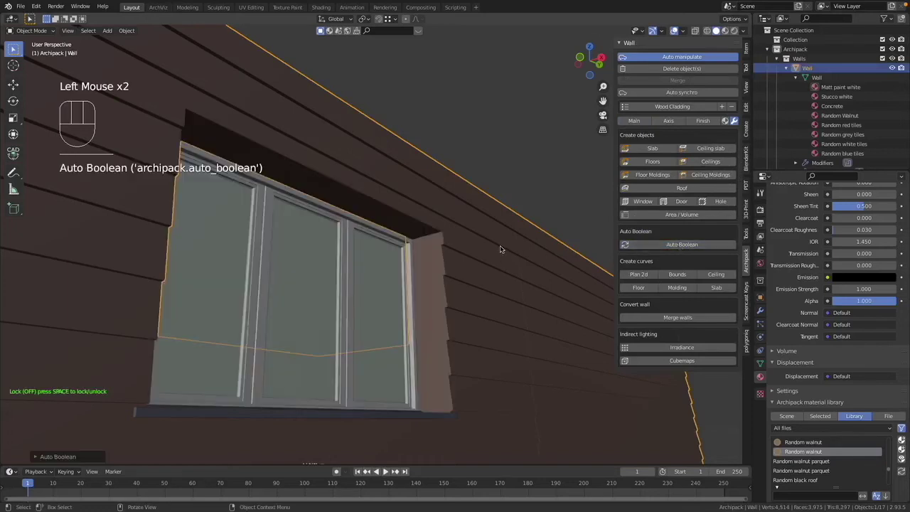
- Deselect the wall and examine the cladding and cut edges around the window and door openings from several sides
scroll(495, 252, left, 2)
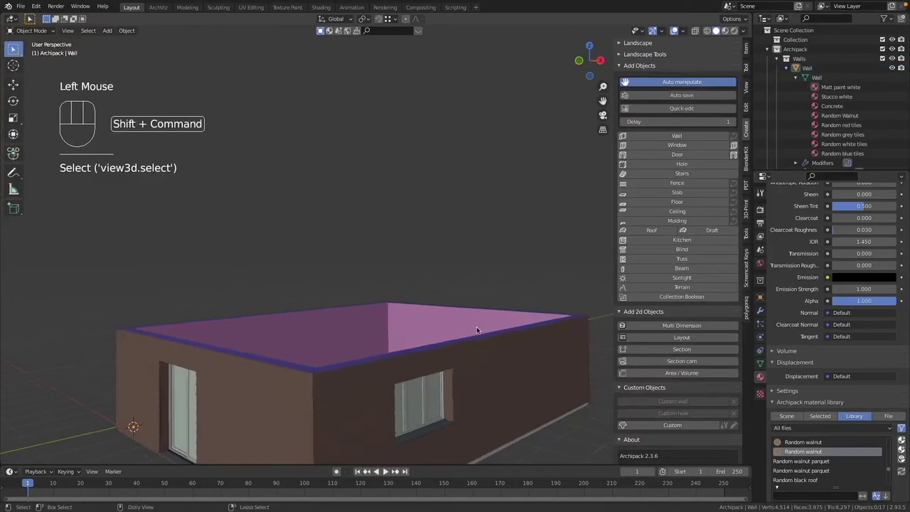
shift+click(476, 328)
click(476, 330)
scroll(474, 330, right, 5)
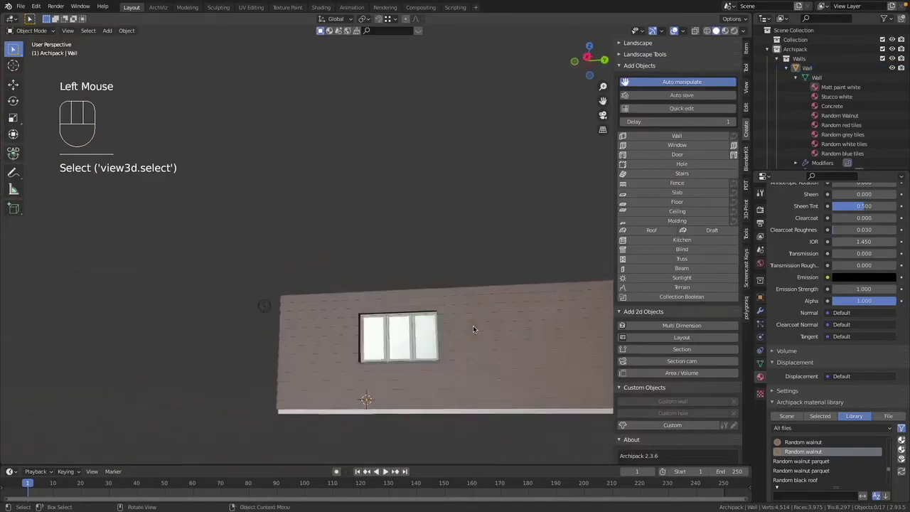
scroll(473, 329, left, 5)
scroll(473, 329, down, 3)
scroll(473, 329, up, 5)
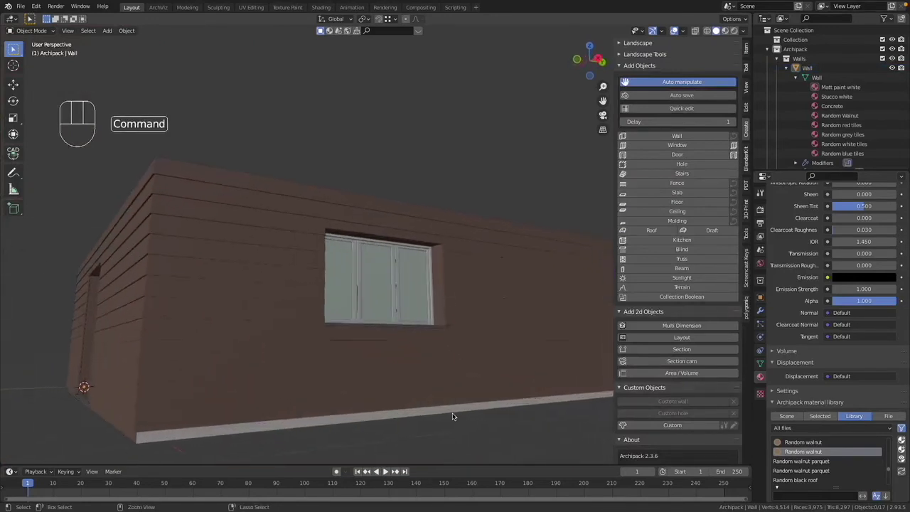
- Enable the wall's material override for segment 2 and set its Out material to Random Walnut
click(448, 377)
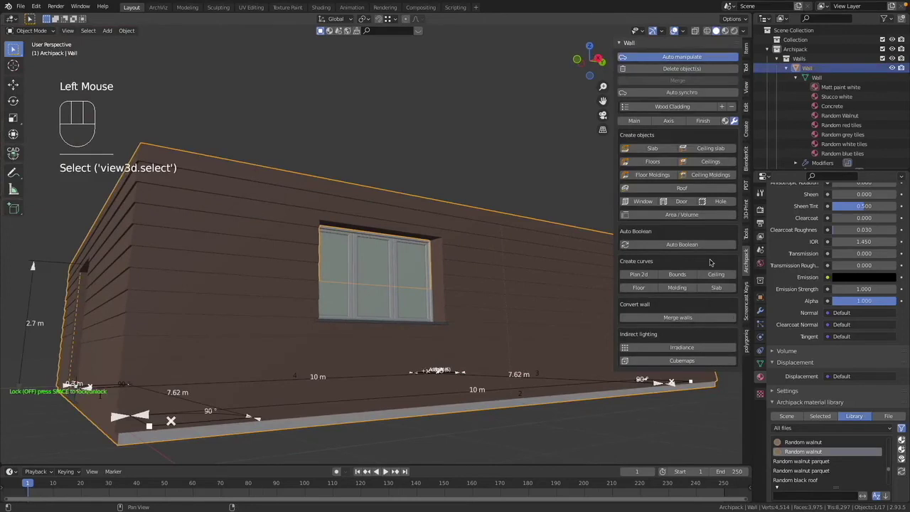
click(720, 122)
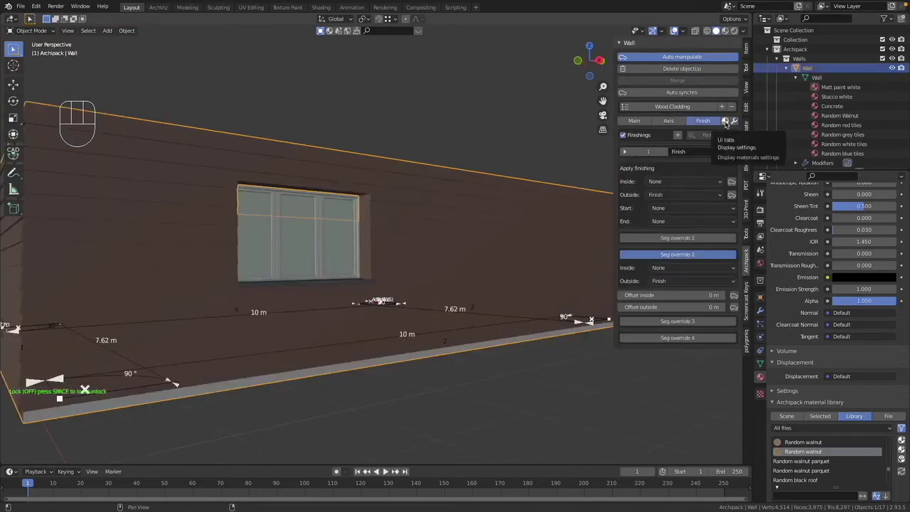
click(726, 122)
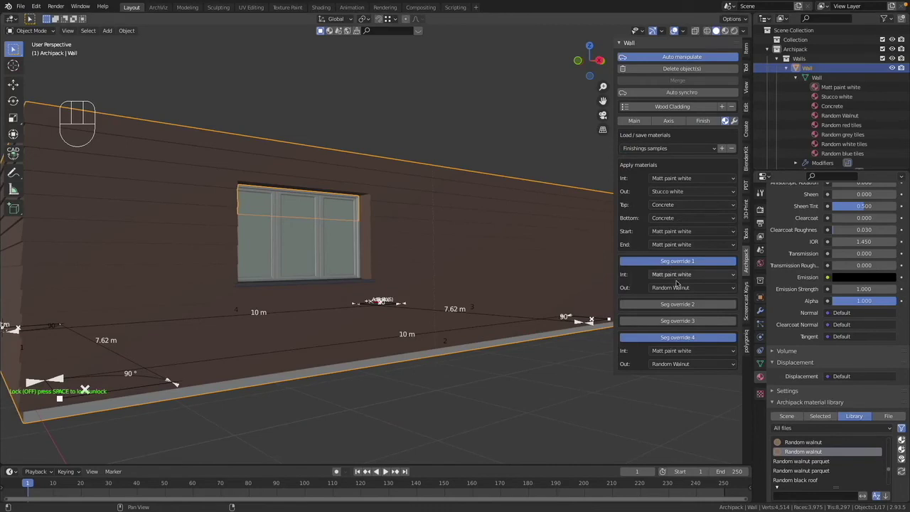
click(696, 305)
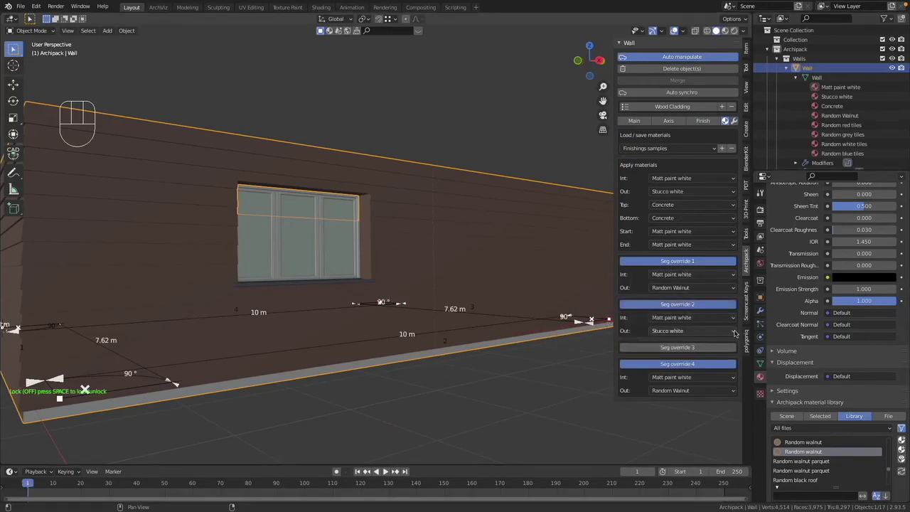
click(692, 331)
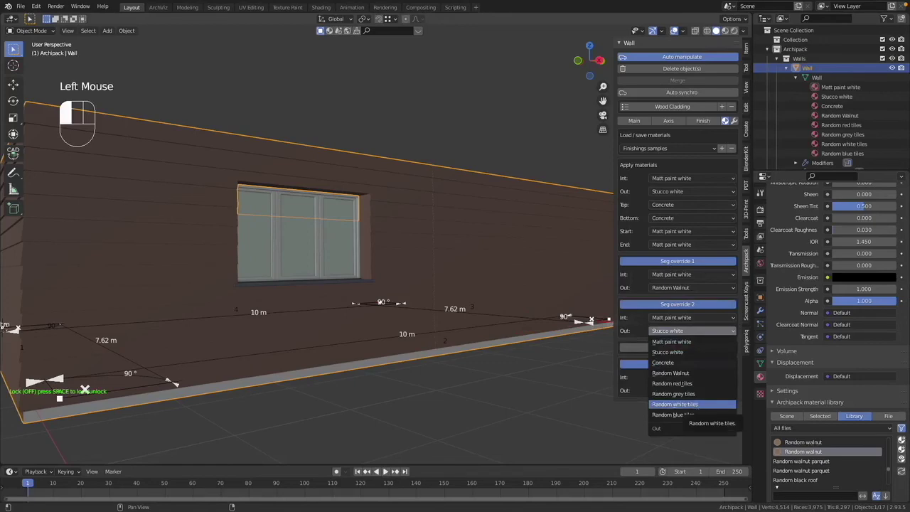
click(694, 373)
- Deselect the wall and switch the viewport to rendered shading to view the clad building
scroll(546, 381, left, 5)
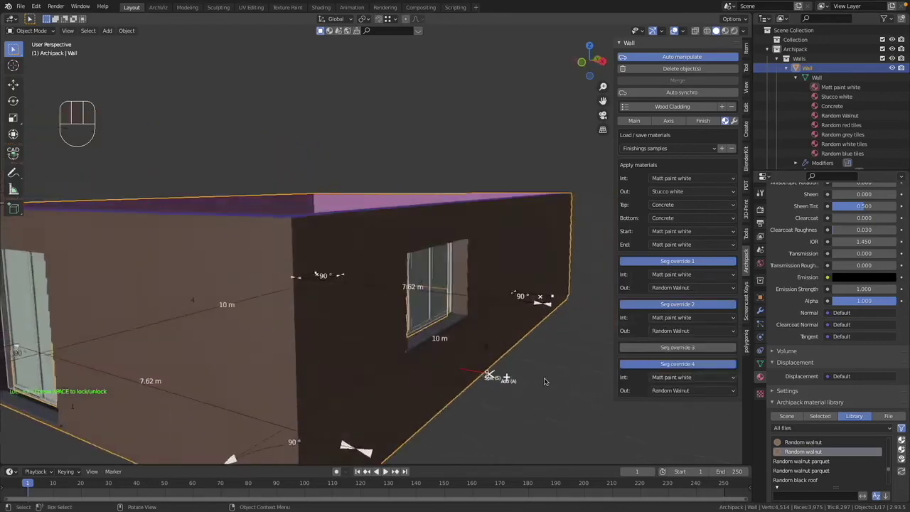
scroll(545, 381, right, 3)
super+scroll(546, 382, down, 5)
shift+scroll(545, 363, down, 3)
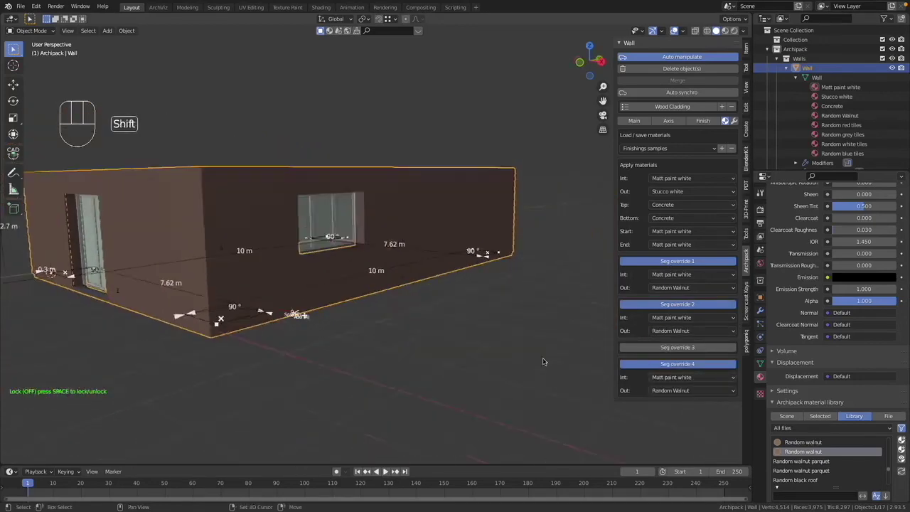
scroll(546, 362, up, 2)
click(735, 31)
- Move the point light in front of the window wall and change its type to Area
drag(590, 61, 223, 171)
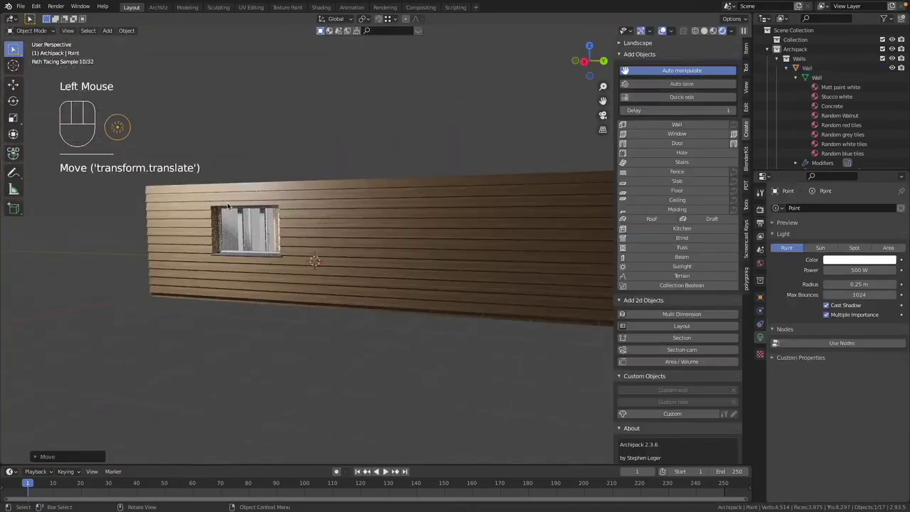
click(106, 133)
click(106, 132)
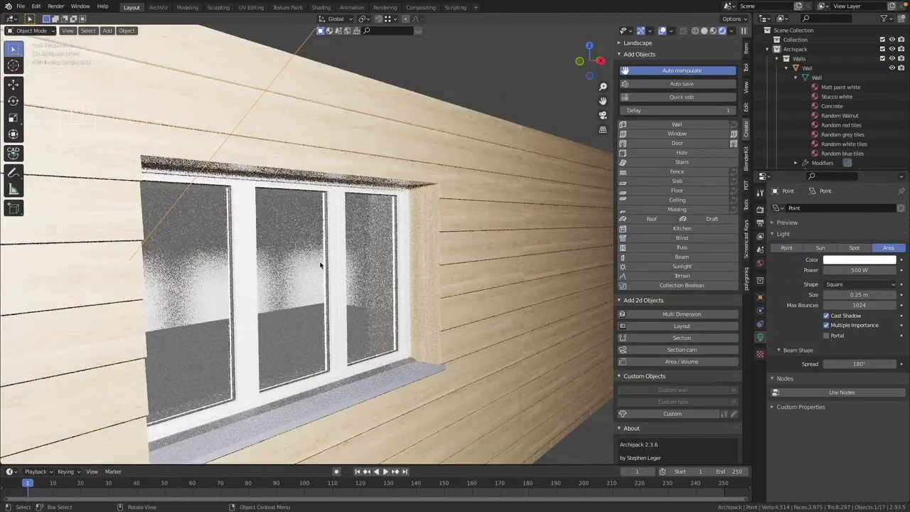